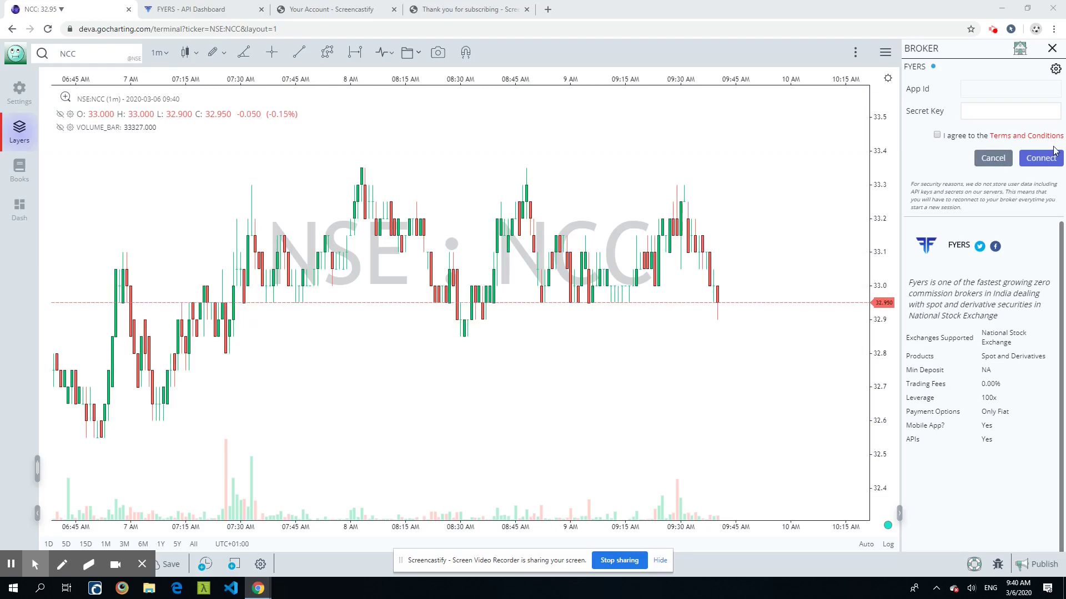
Reopen the Fyers broker form from the App Store panel and go to the Fyers API Dashboard for credentials.
click(1023, 54)
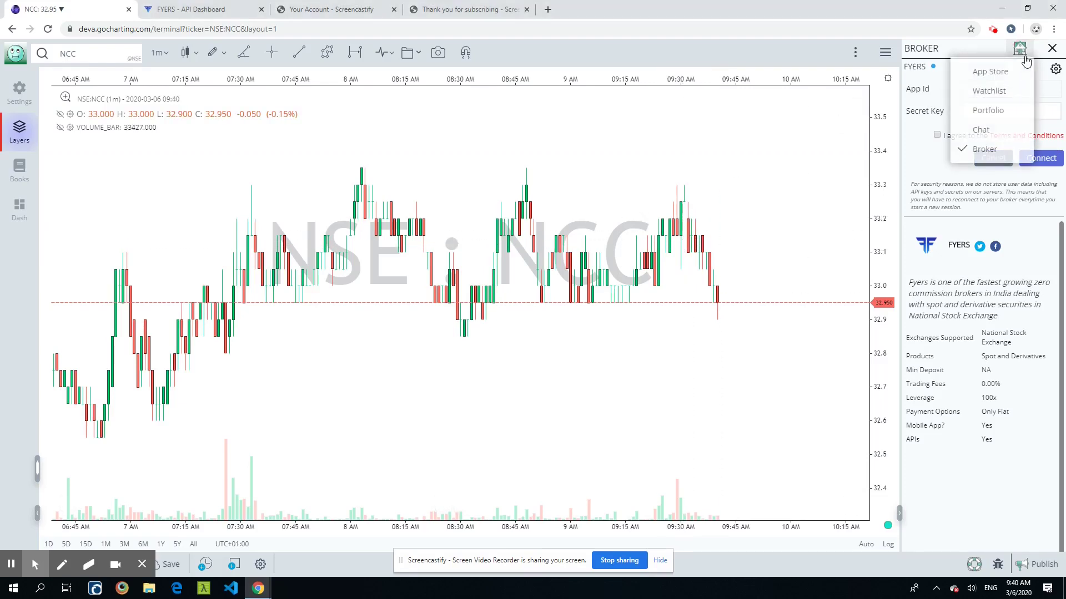
click(990, 72)
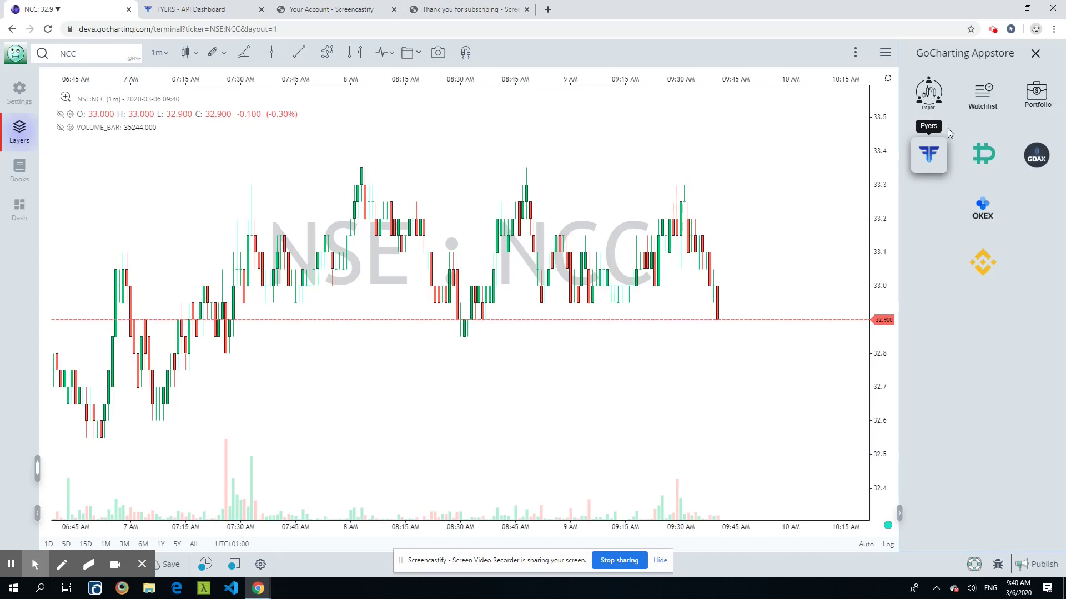
click(934, 169)
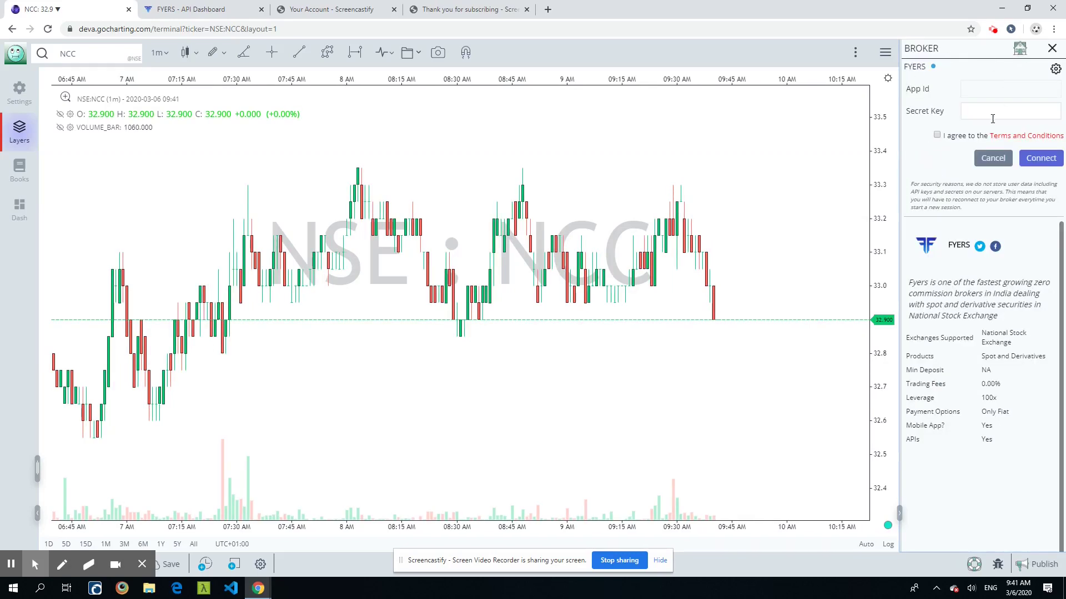
click(979, 86)
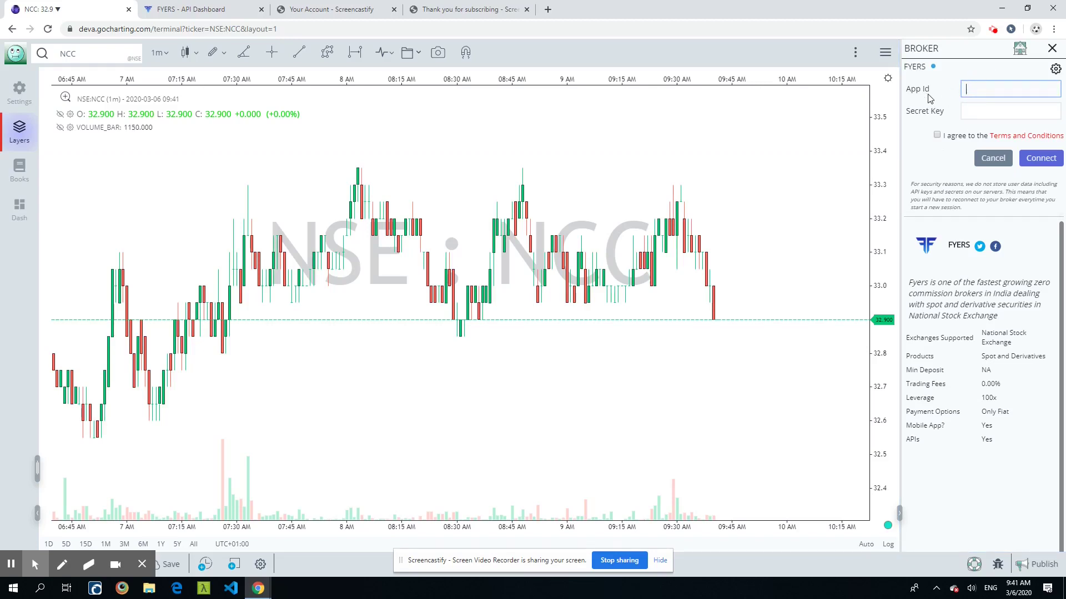
click(978, 111)
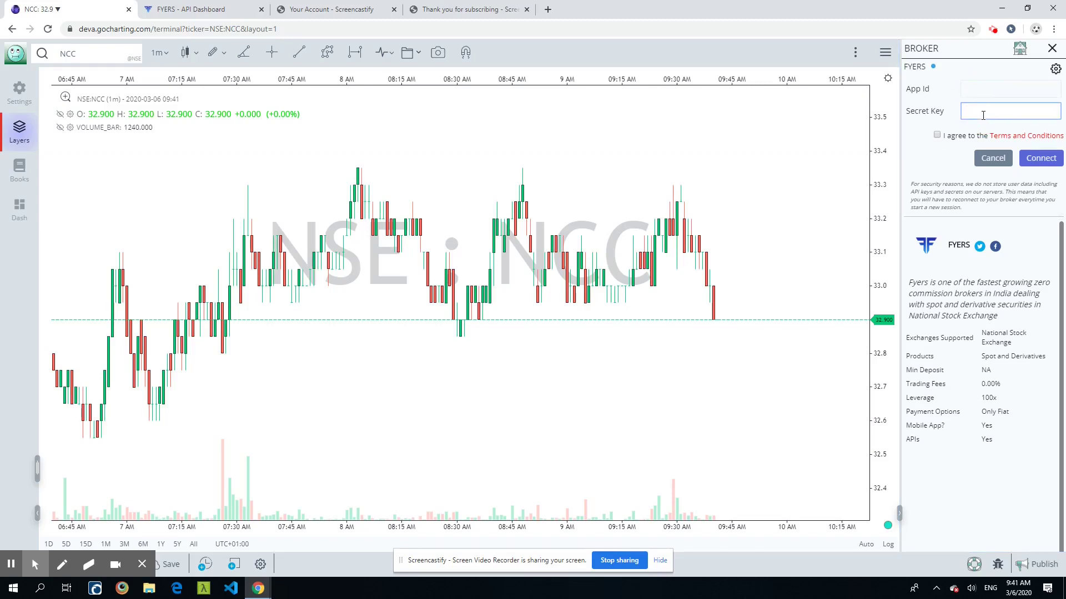
click(207, 10)
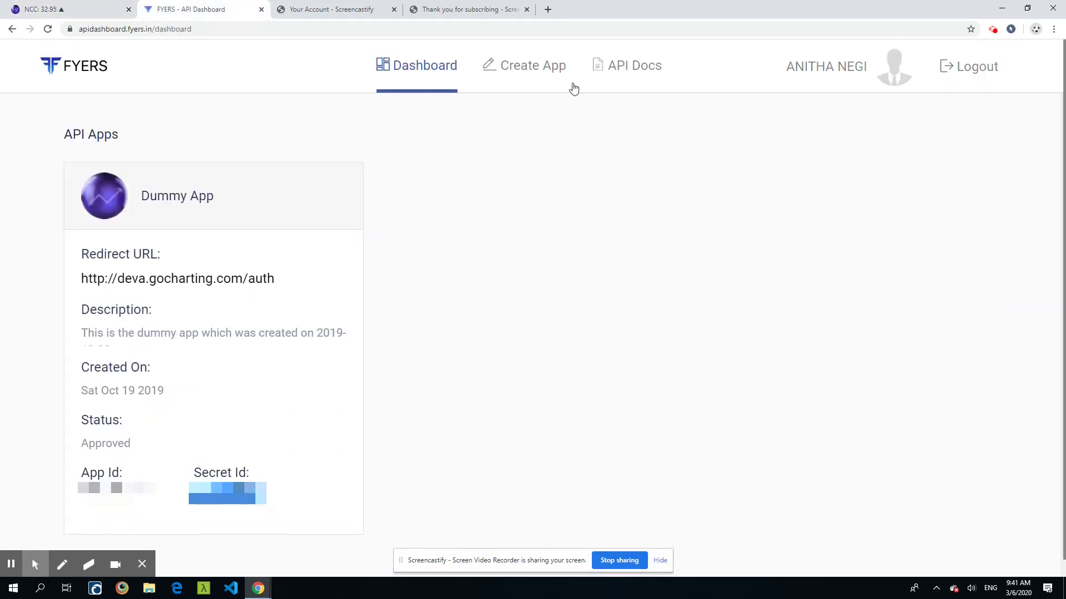
click(531, 71)
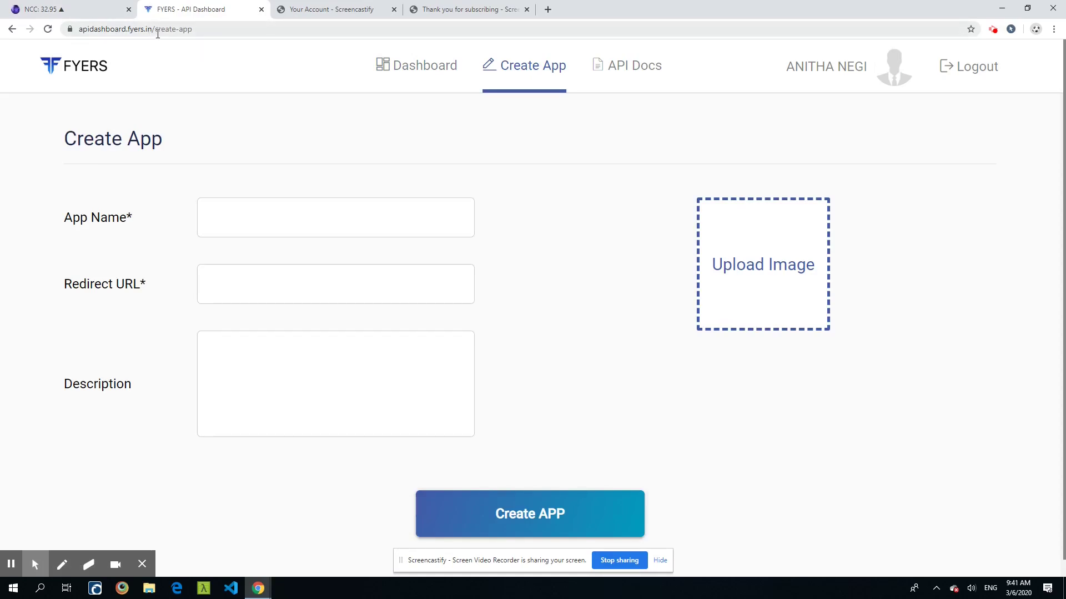
click(295, 215)
text(Gocharting Test)
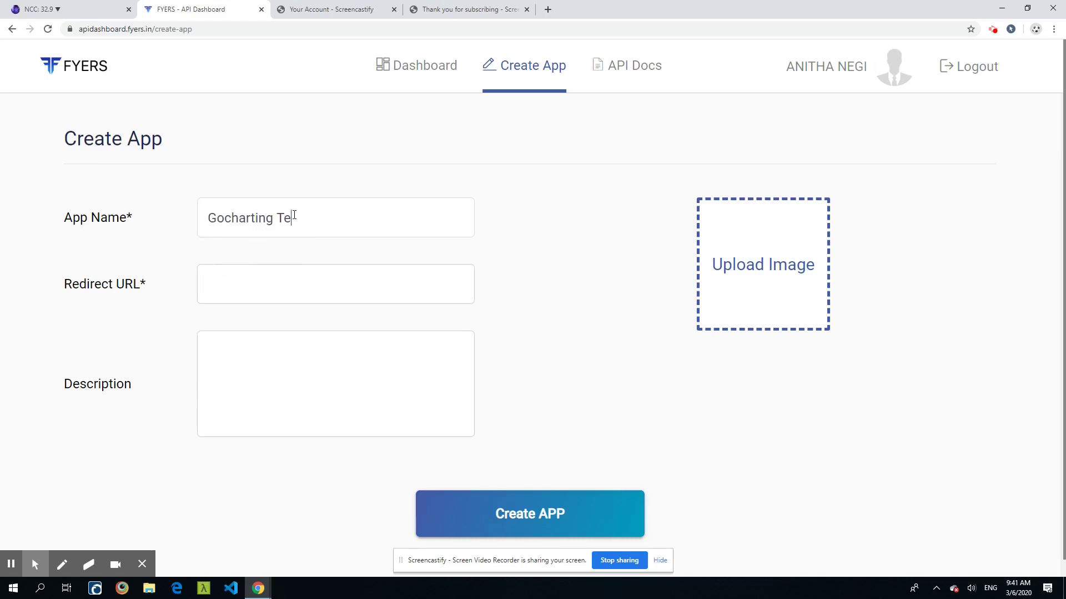
click(266, 281)
text(https://gocharting.com/auth)
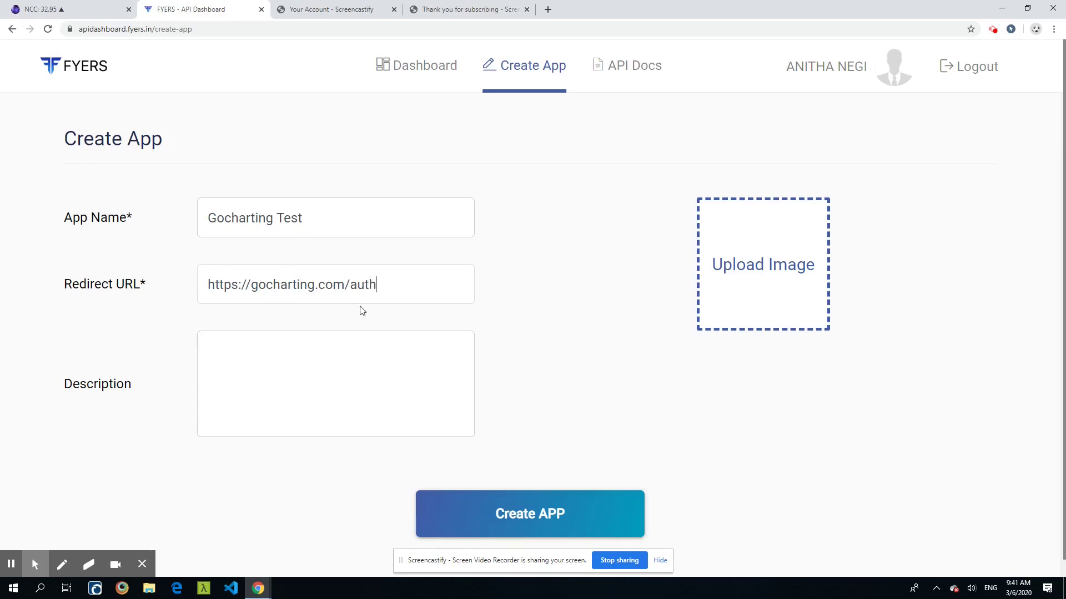
drag(387, 290, 190, 297)
click(565, 352)
click(434, 70)
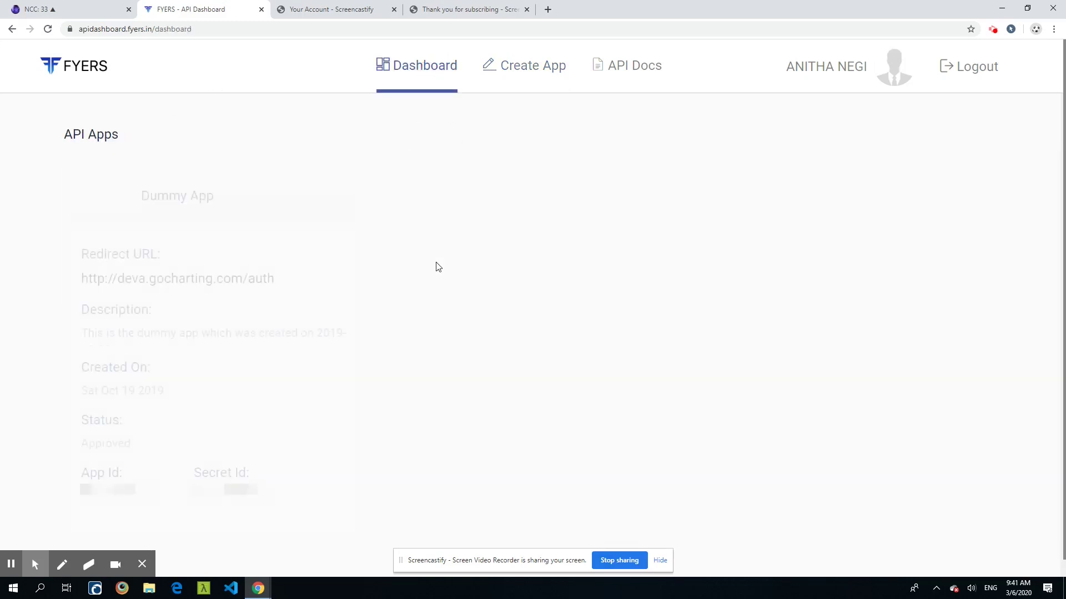
Copy the Dummy App's App Id into GoCharting's Fyers App Id field.
mouse_move(212, 448)
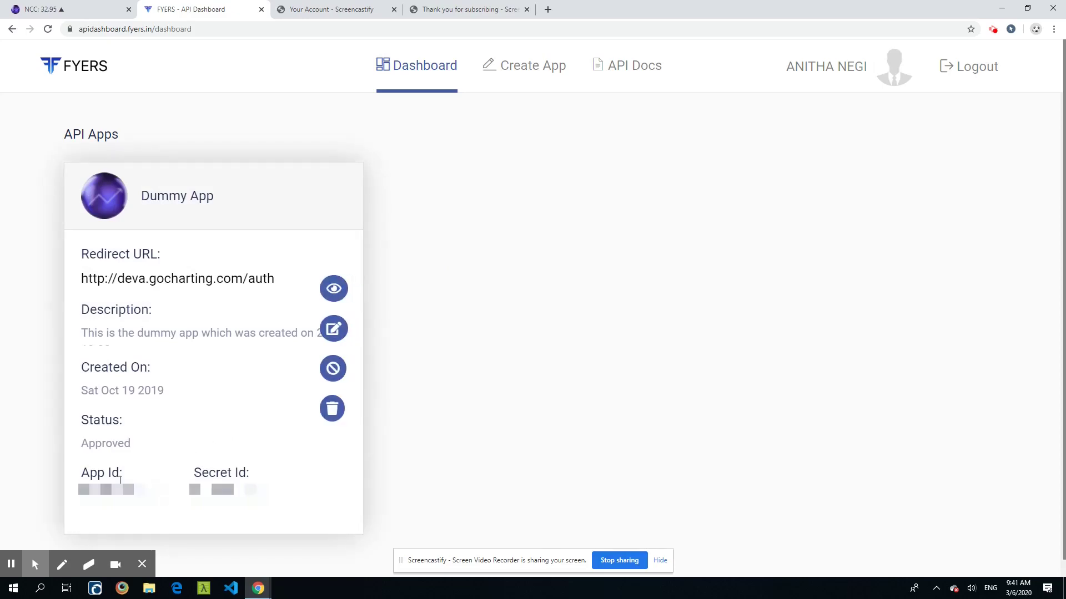
double_click(105, 490)
double_click(225, 490)
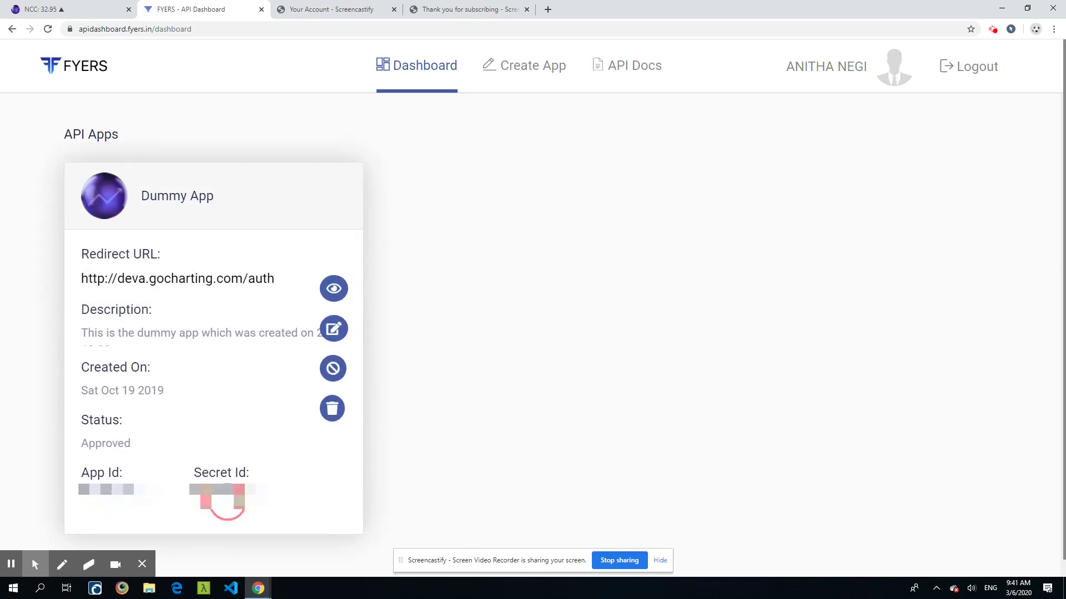
double_click(142, 492)
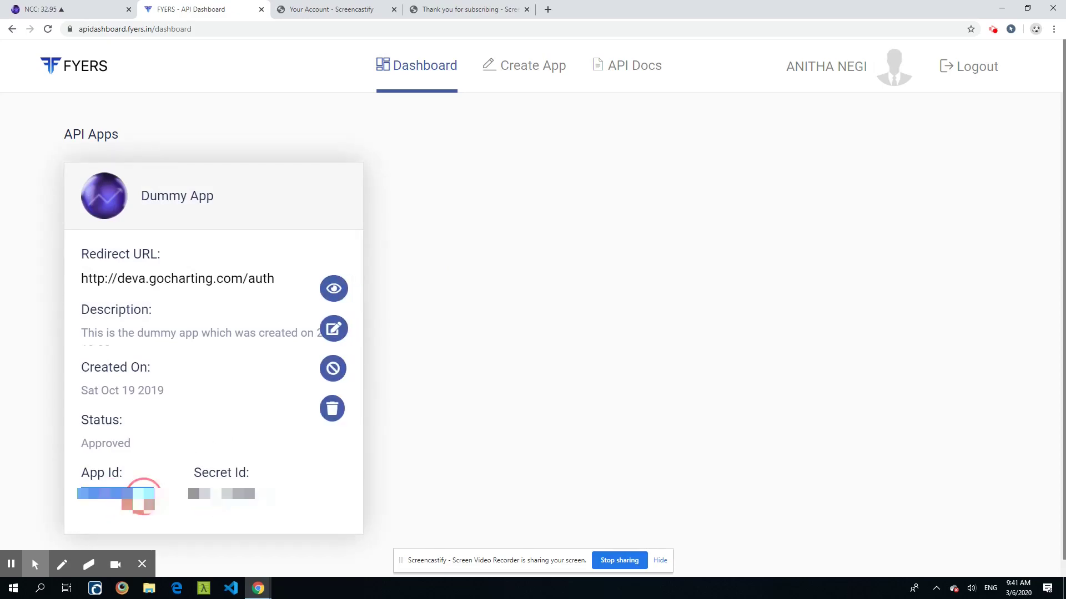
click(61, 10)
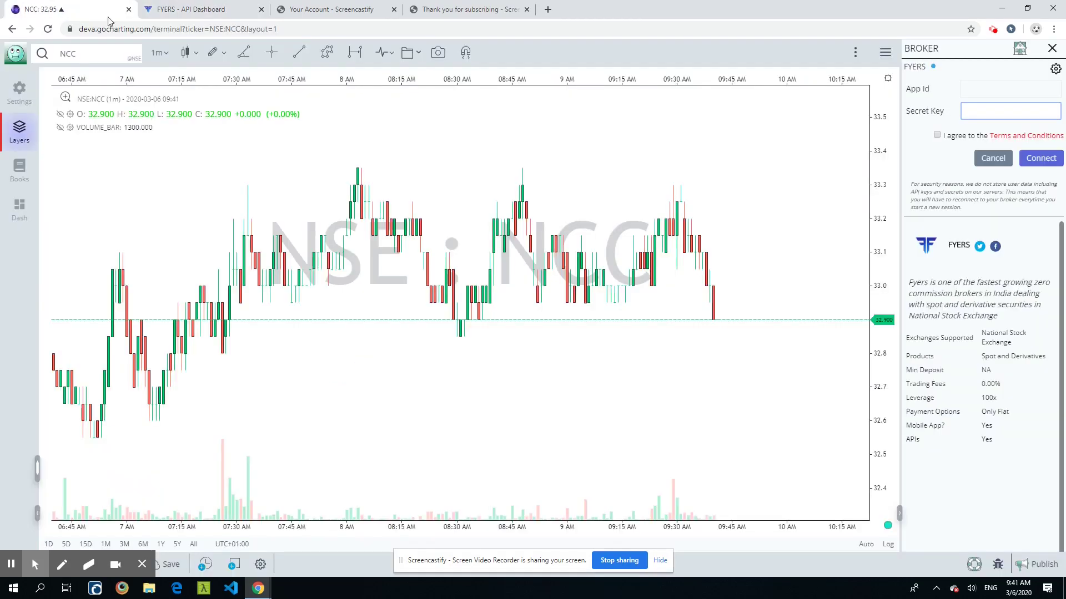
text(2NA0QA5NE7)
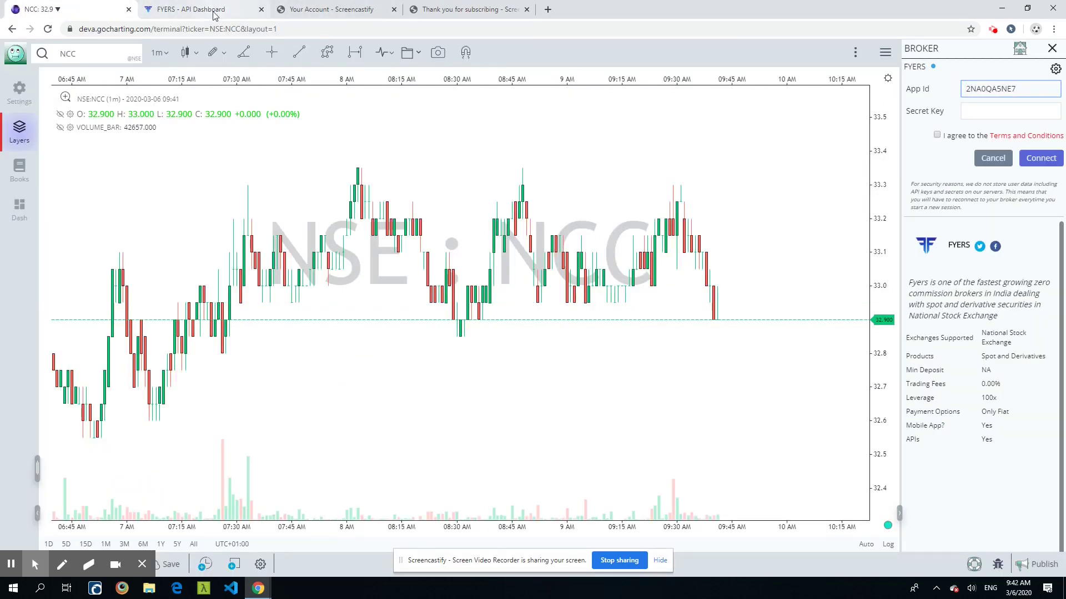
Copy the Dummy App's Secret Id into the Secret Key field and accept the terms.
click(195, 10)
double_click(227, 489)
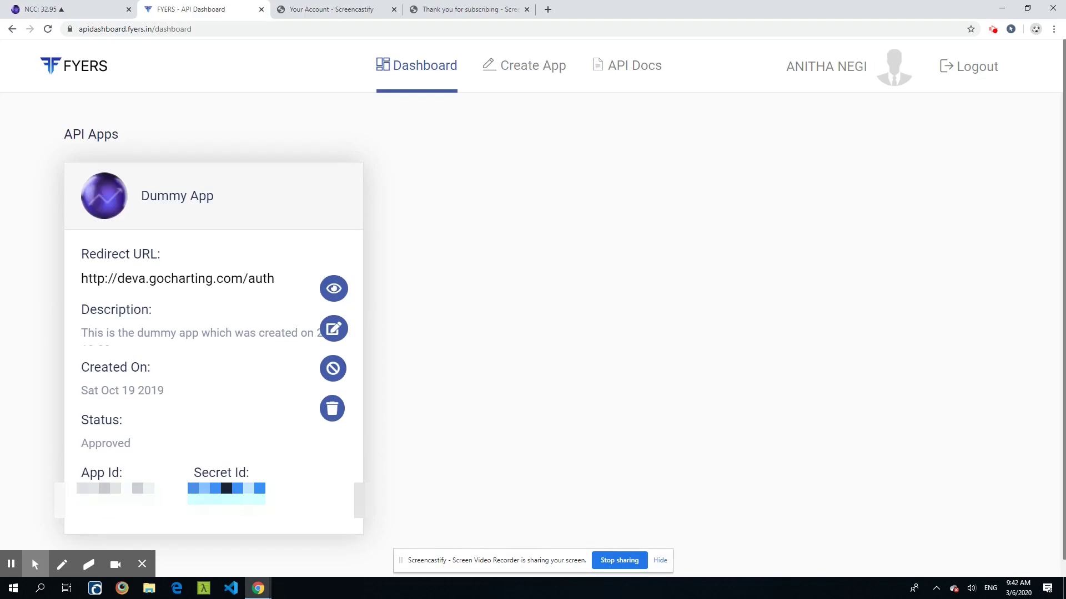
click(61, 10)
click(994, 111)
key(ctrl+v)
click(937, 135)
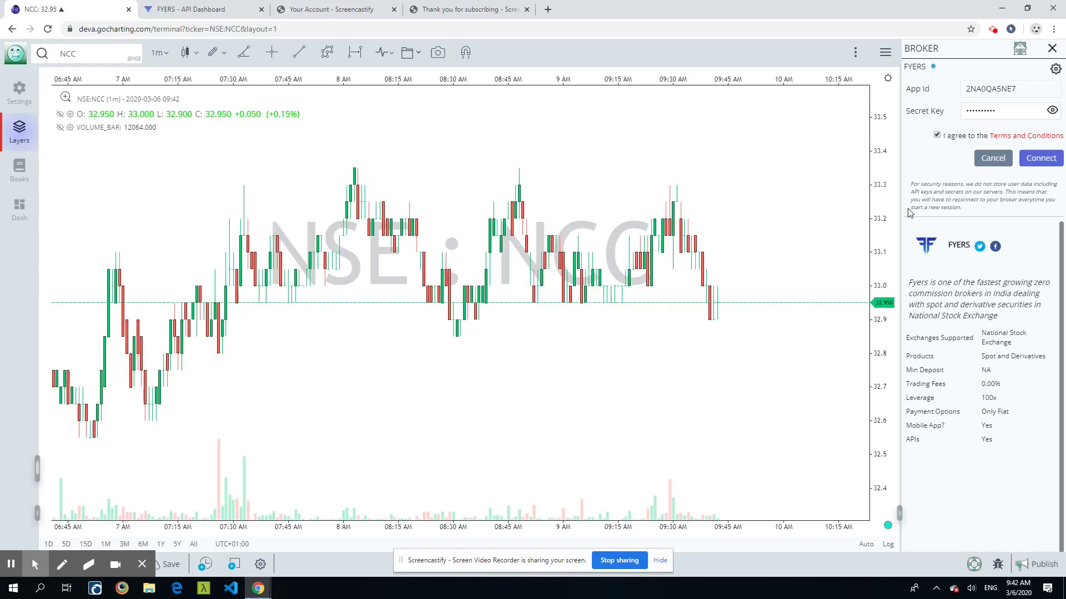
Connect to Fyers, dismiss the NSE live data notice, and close the Layers panel.
click(1039, 161)
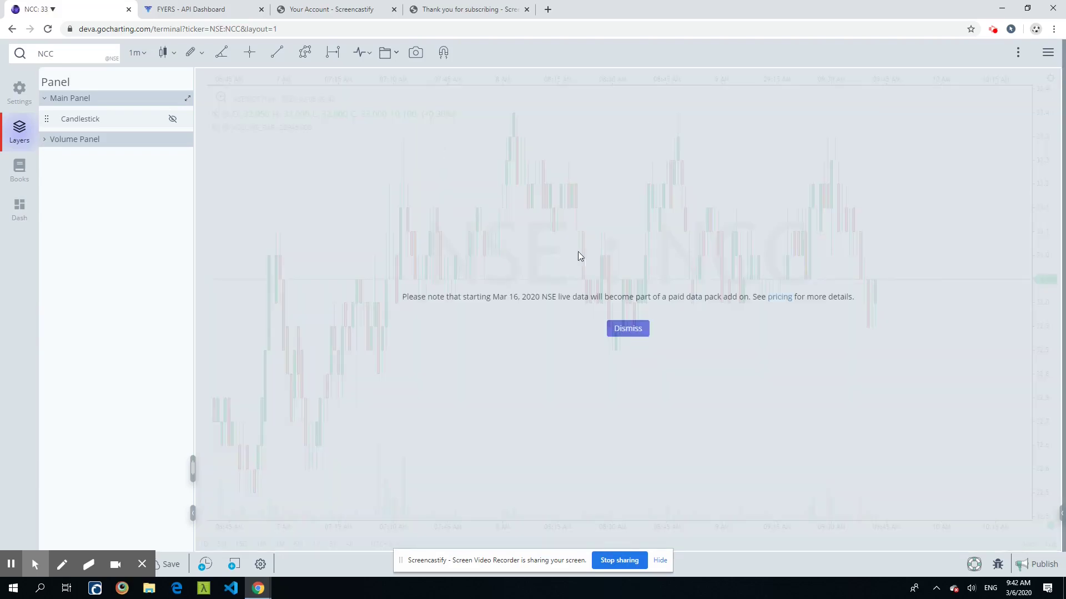
click(634, 331)
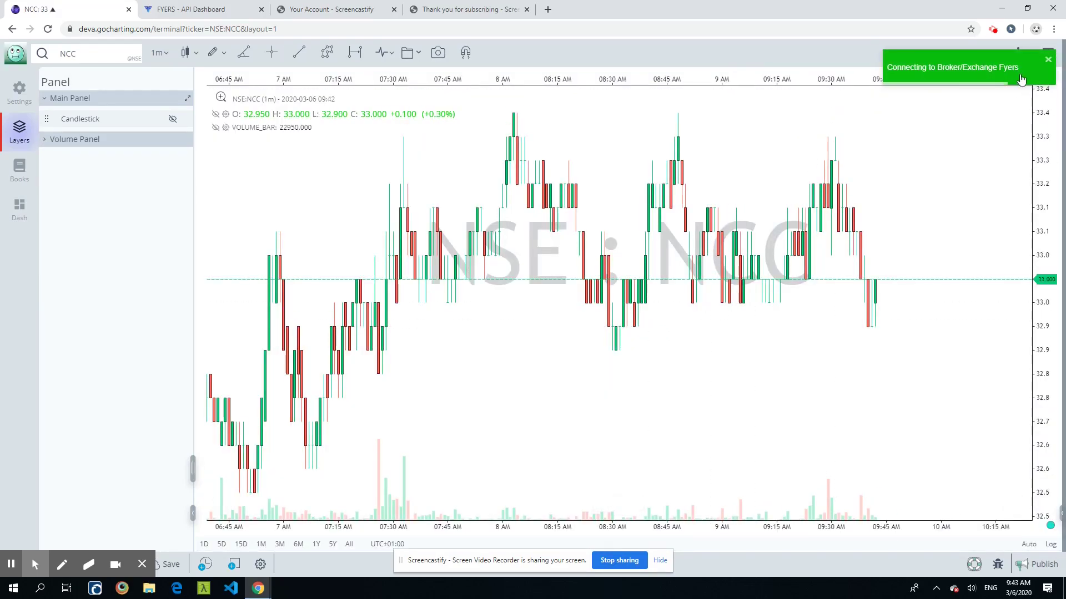
click(12, 137)
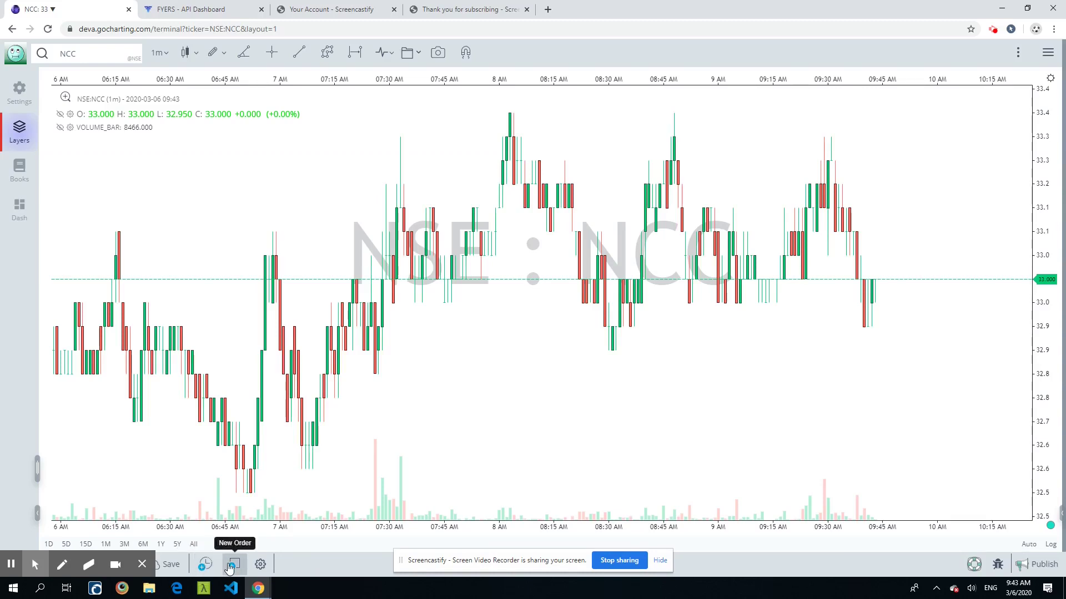
Check the trade settings menu, then bring up a new order window for NSE:NCC.
click(261, 565)
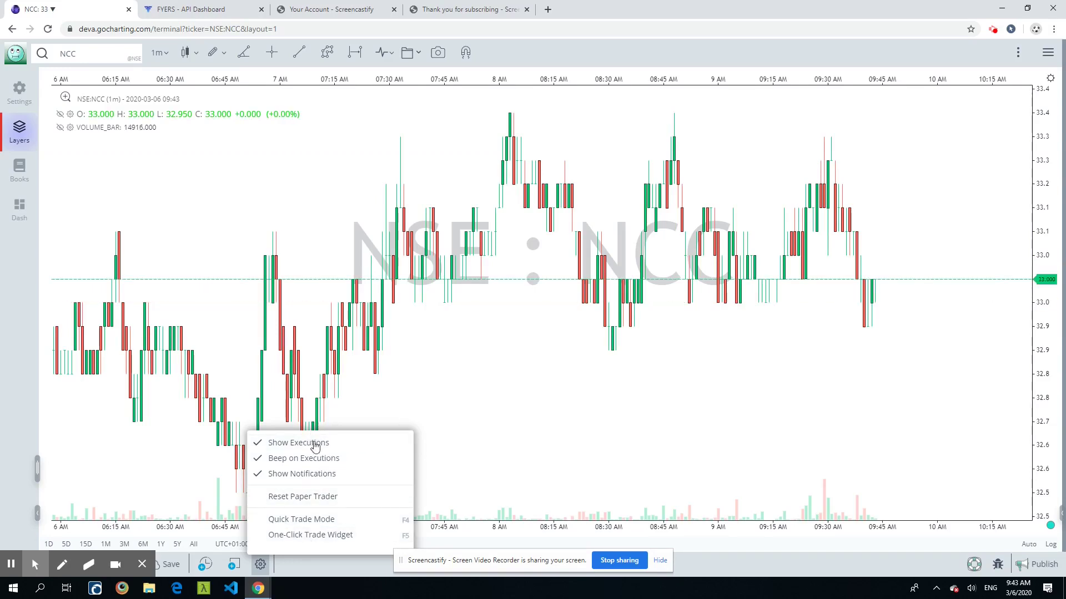
click(360, 400)
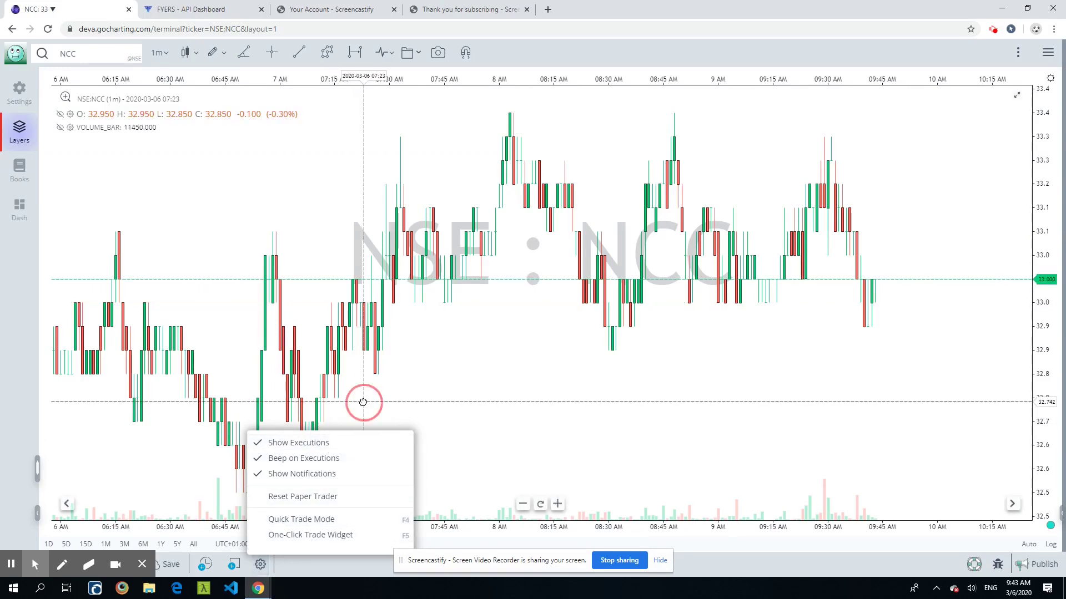
click(233, 566)
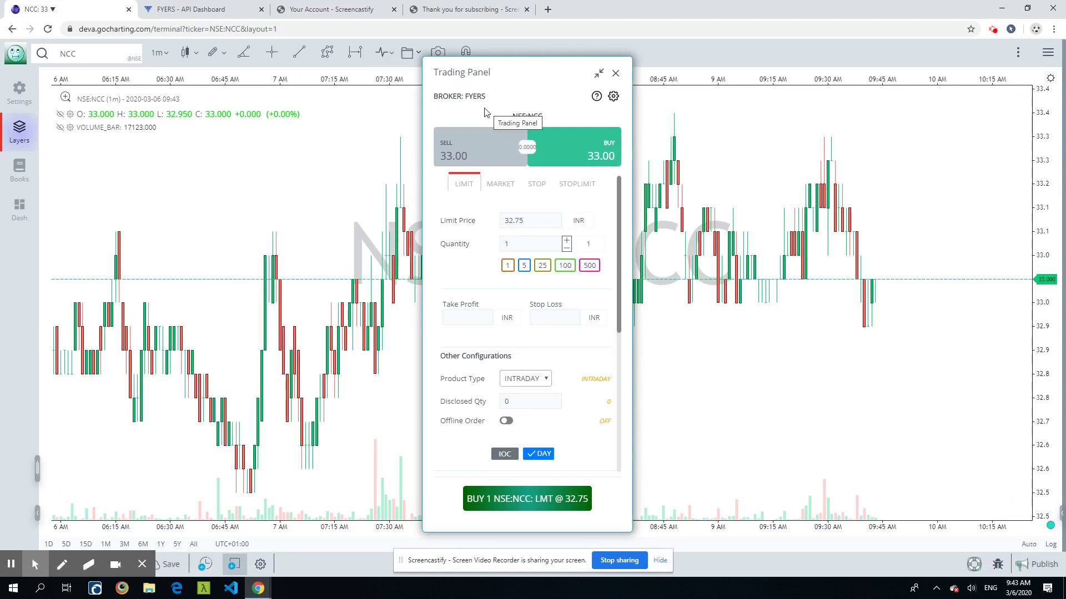
Reopen the order window with Shift+T, review brokers and order types, and keep Limit.
click(616, 74)
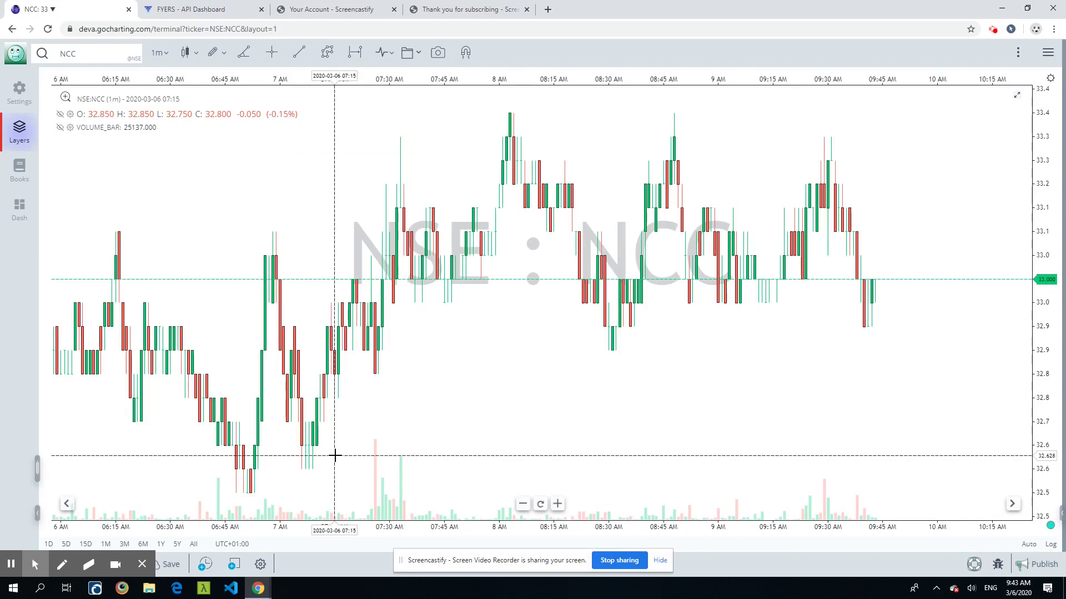
key(shift+t)
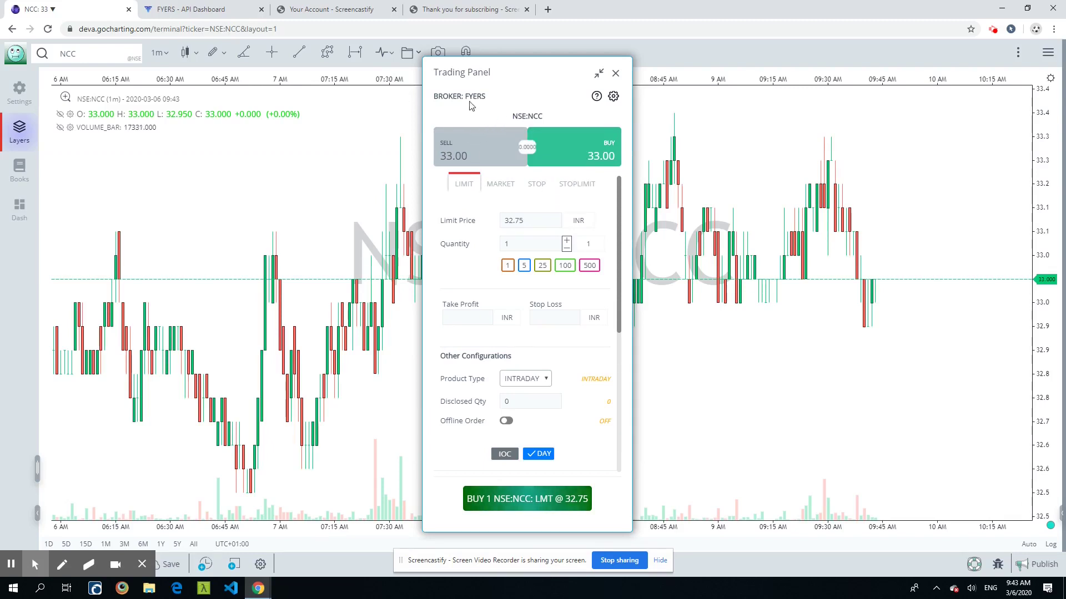
click(614, 98)
click(615, 98)
click(499, 185)
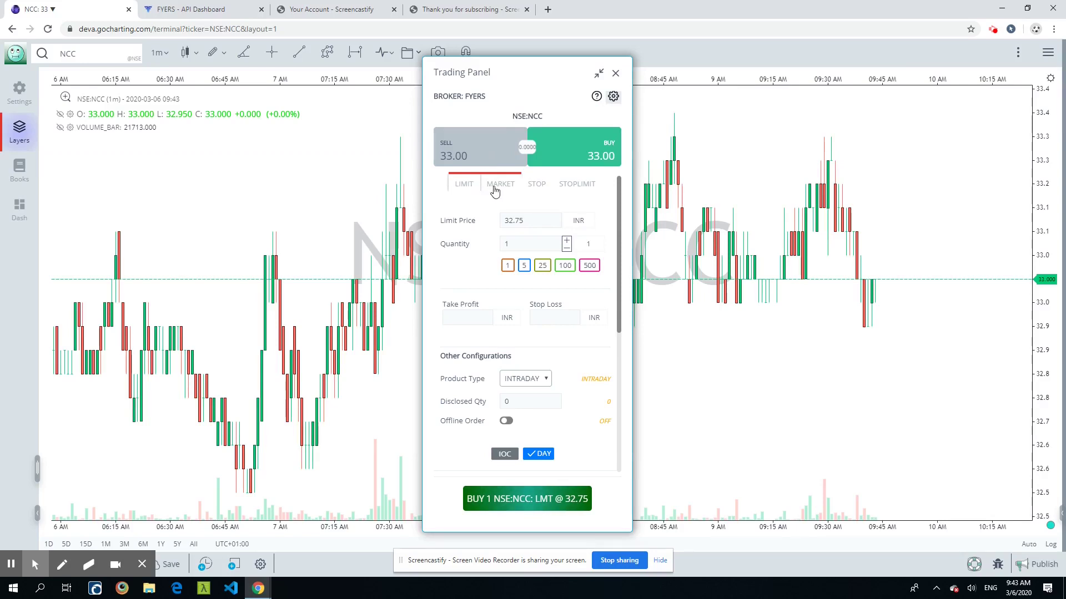
click(537, 185)
click(589, 187)
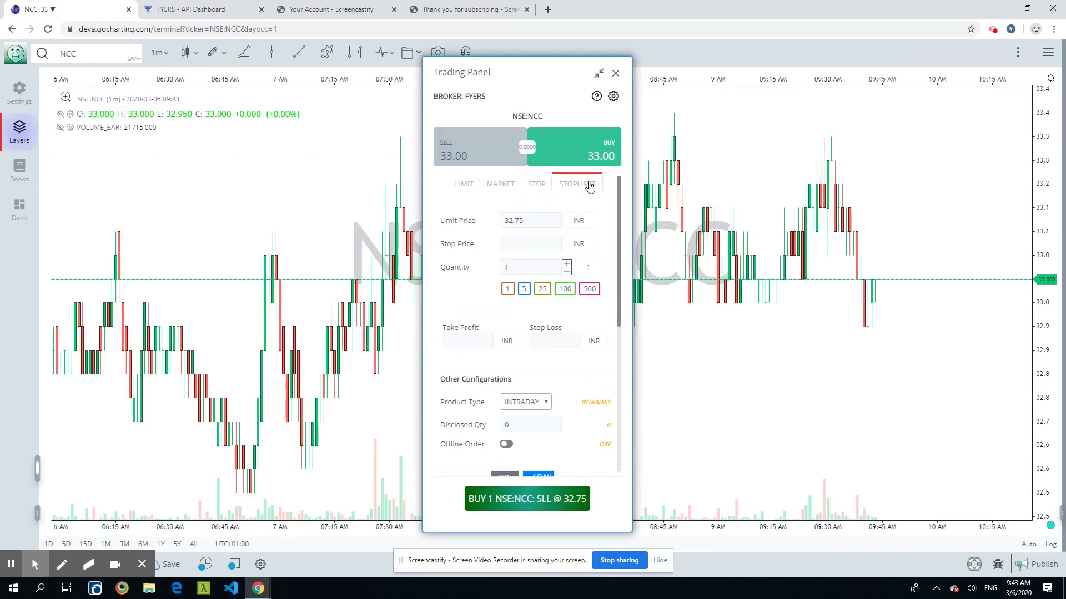
click(469, 183)
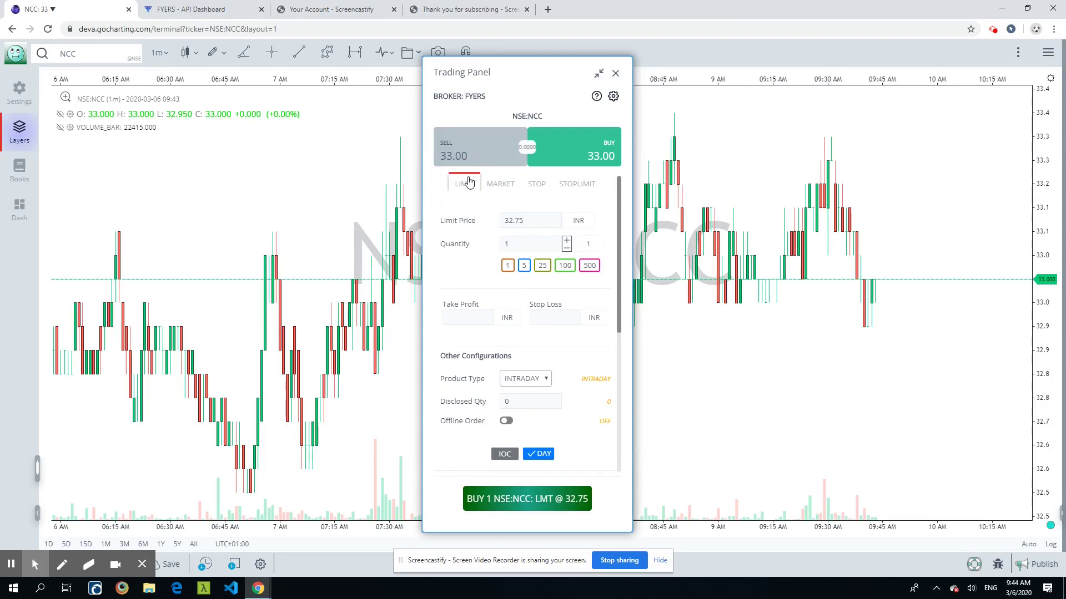
Set the limit price to 32.8.
click(527, 240)
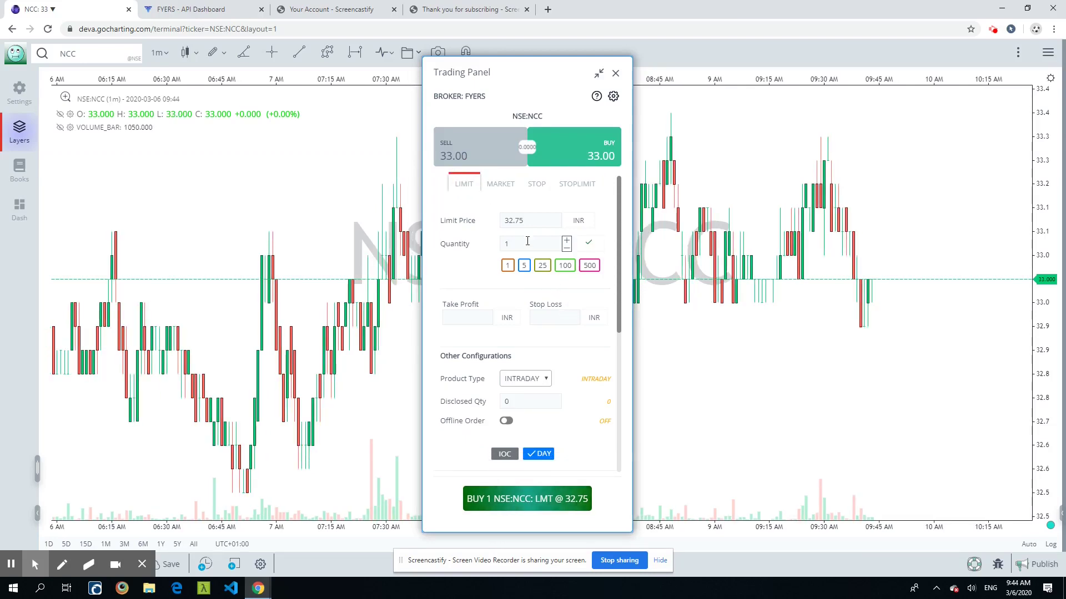
scroll(536, 392, down, 1)
scroll(539, 383, up, 1)
double_click(513, 220)
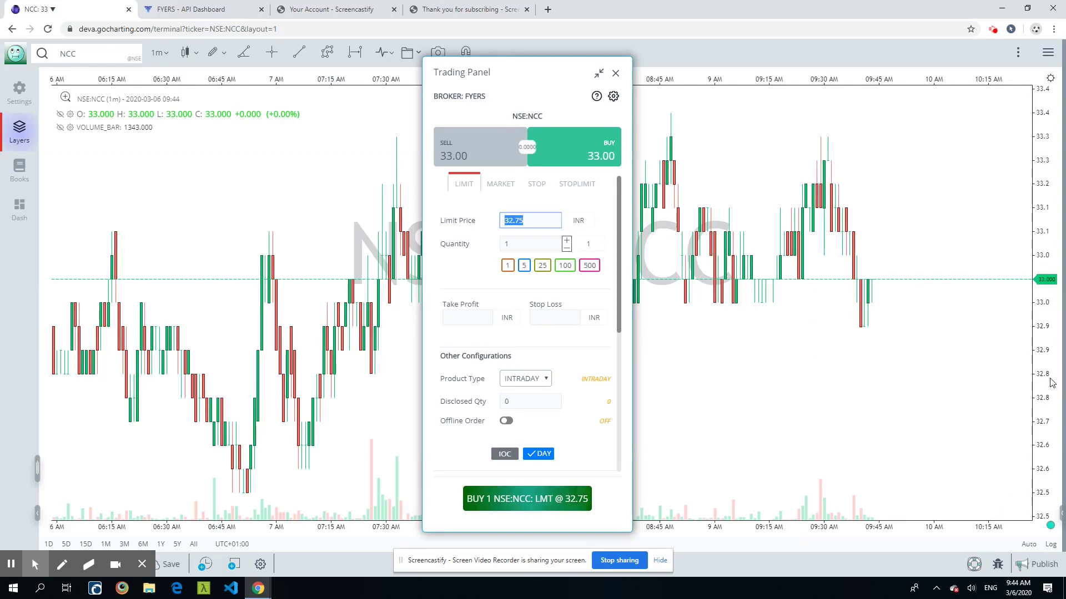
text(32.8)
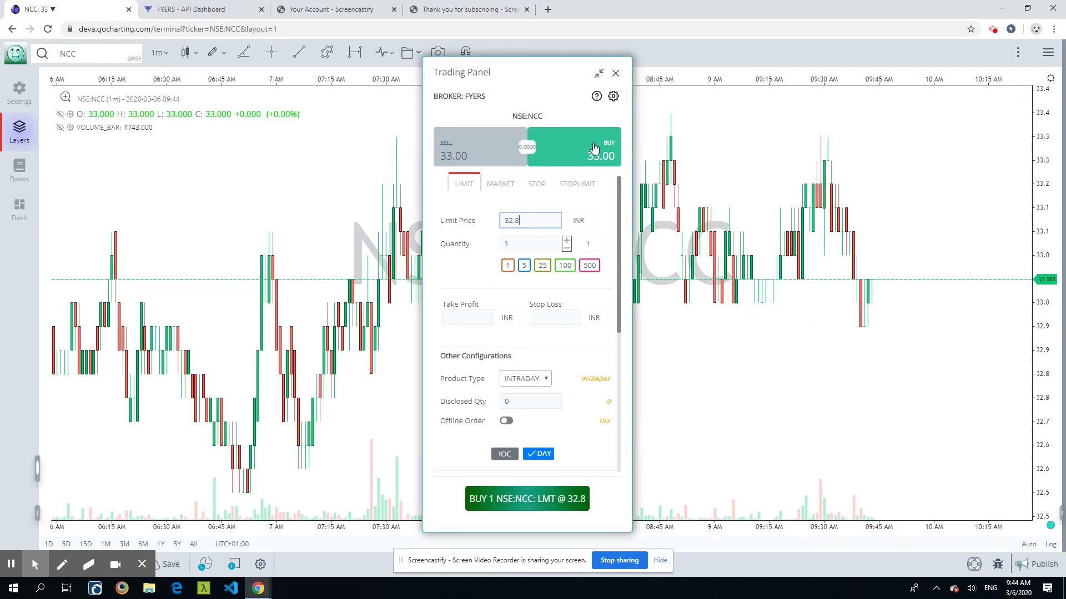
Keep Buy, try a quantity of 25, then return to 1 and save it as default.
click(484, 154)
click(576, 150)
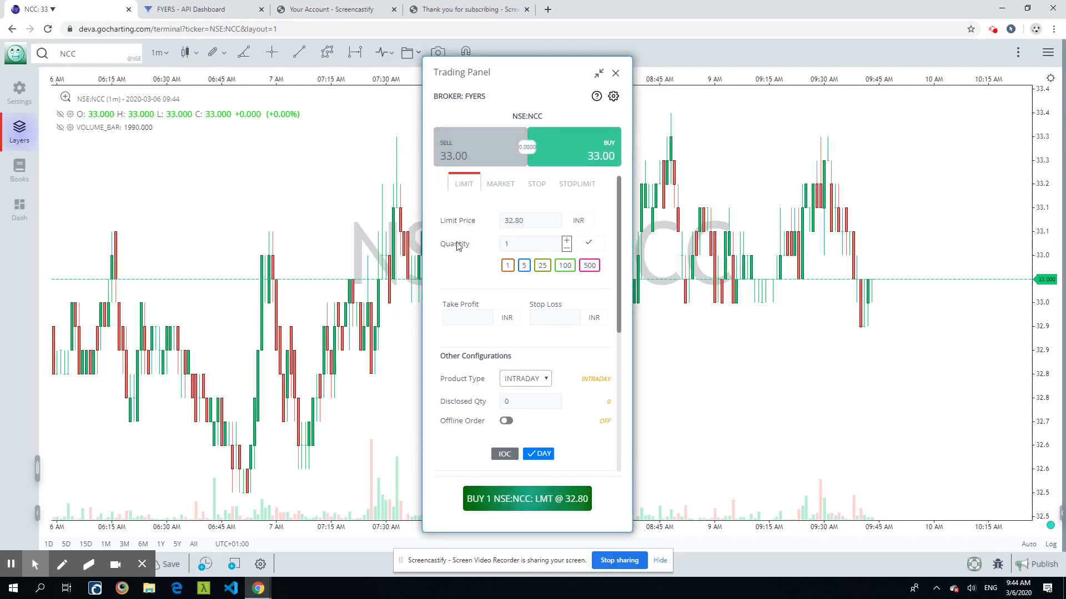
double_click(506, 245)
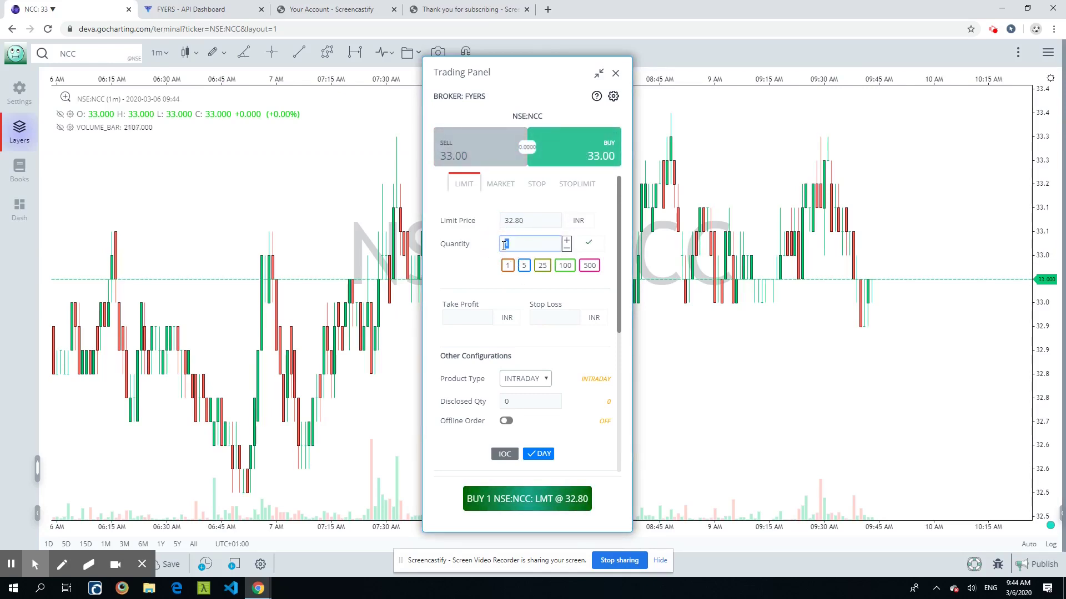
double_click(507, 244)
click(539, 270)
click(566, 240)
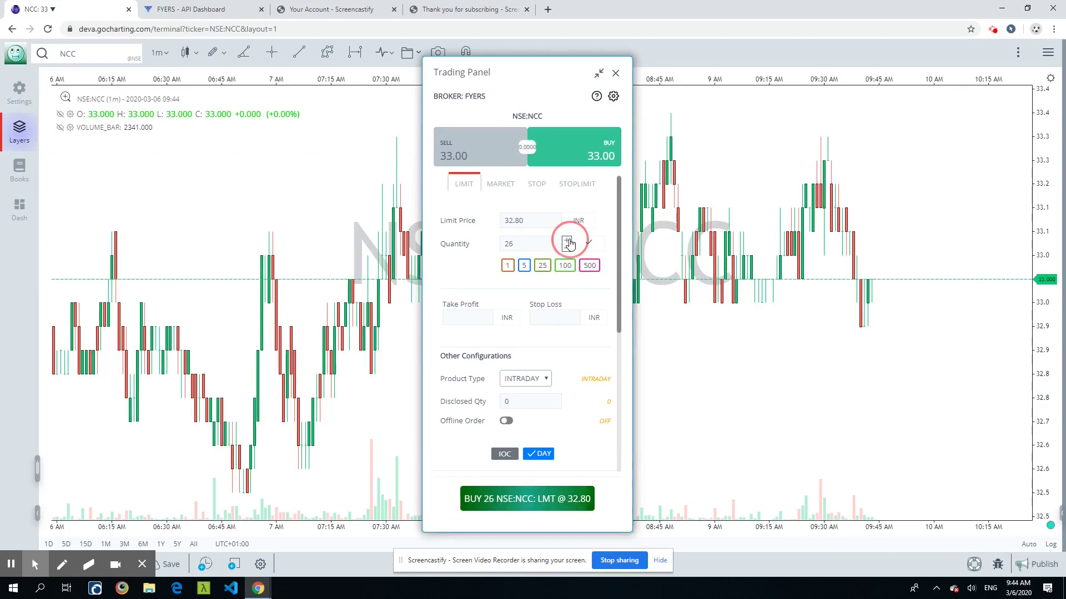
click(567, 248)
click(523, 246)
click(509, 266)
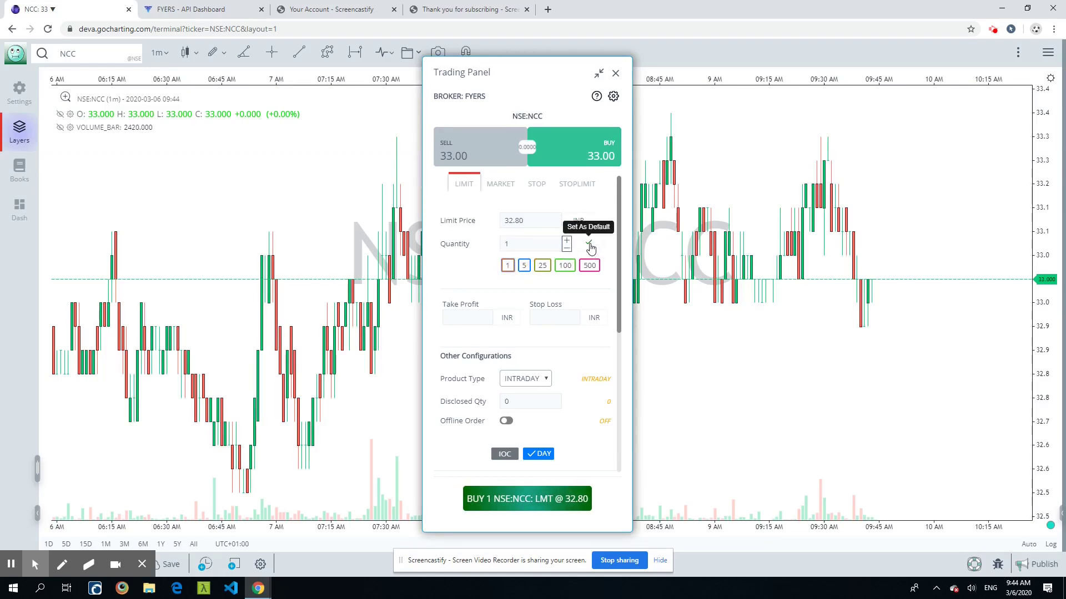
click(589, 245)
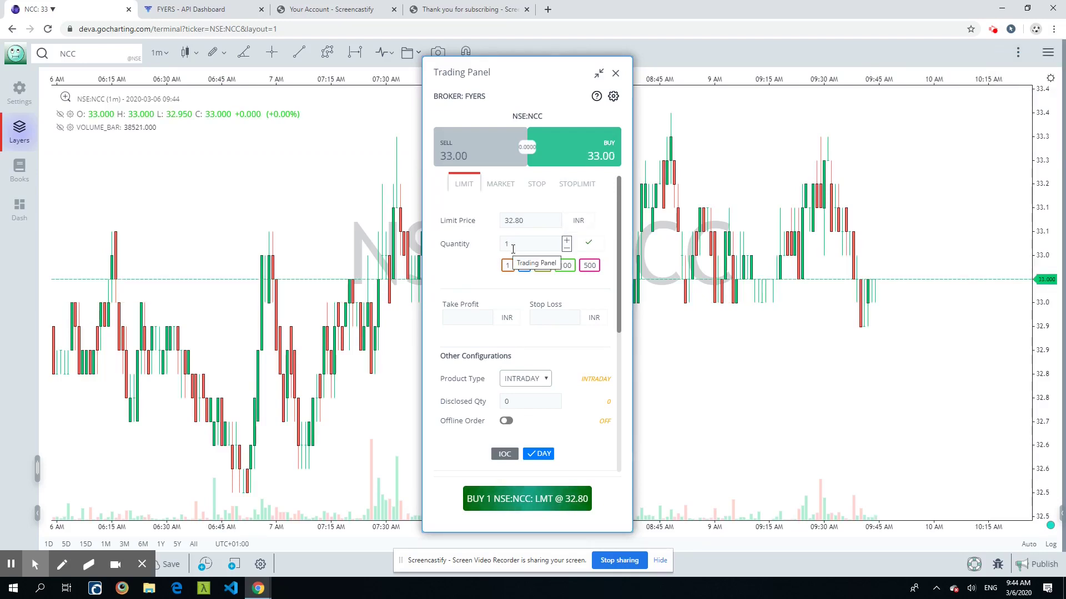
Keep INTRADAY product type and submit the buy 1 NSE:NCC limit order at 32.80.
scroll(532, 333, down, 2)
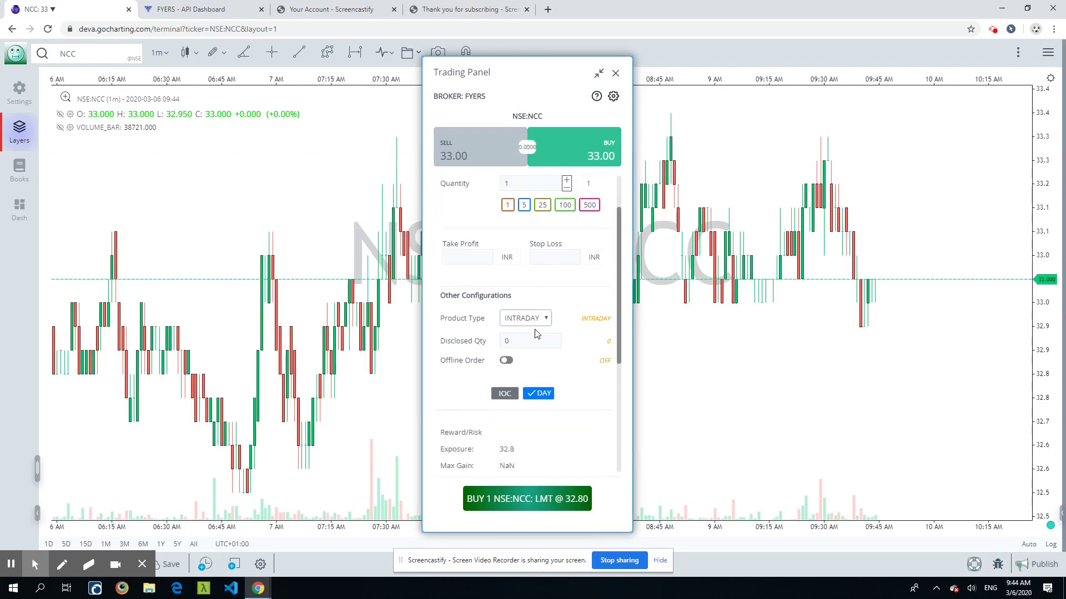
click(539, 268)
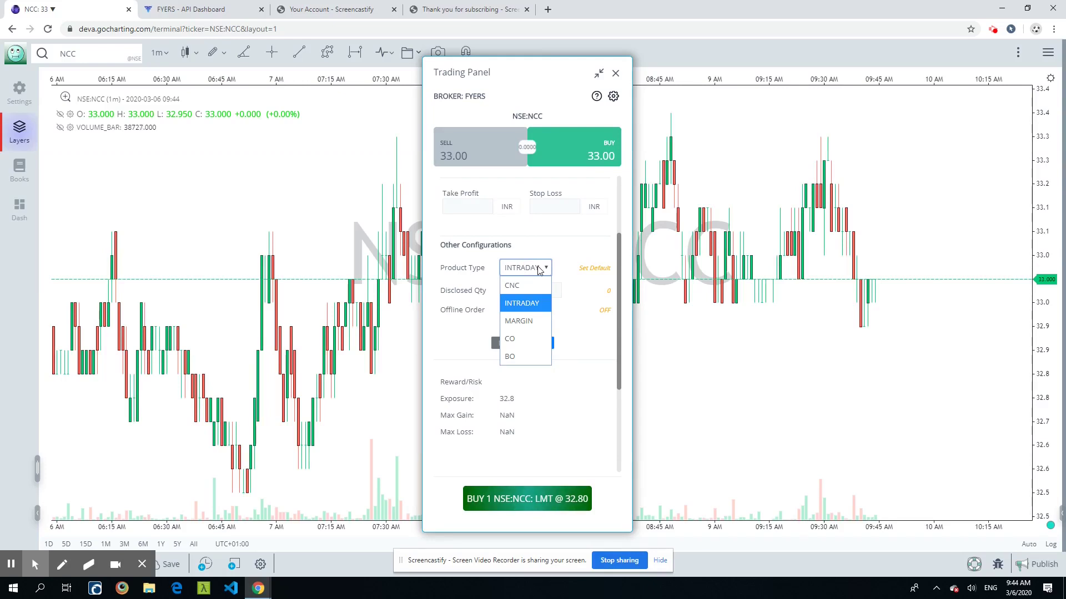
click(531, 304)
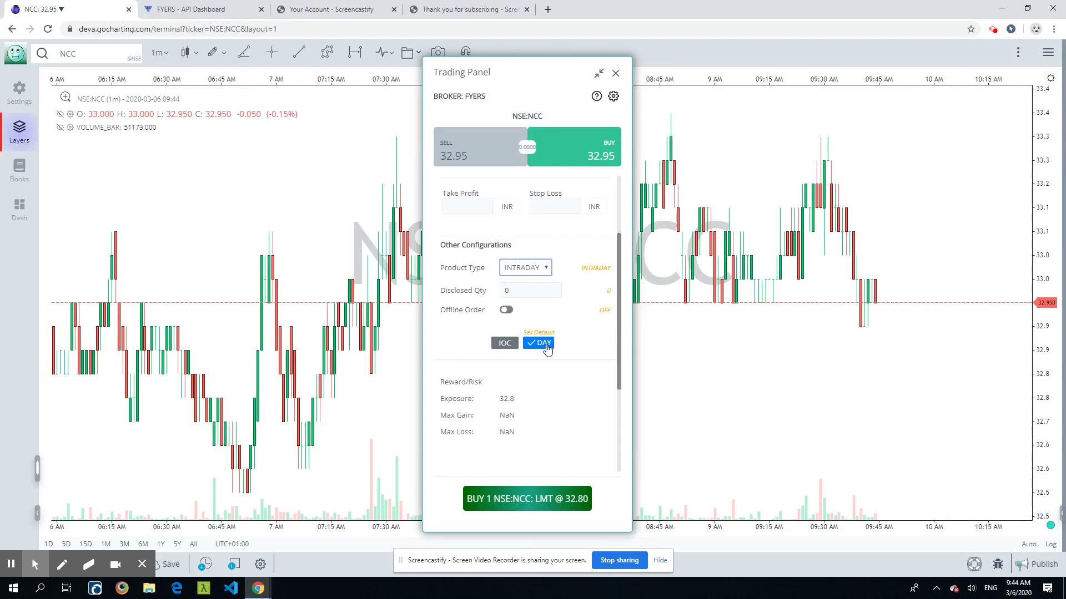
scroll(600, 352, up, 2)
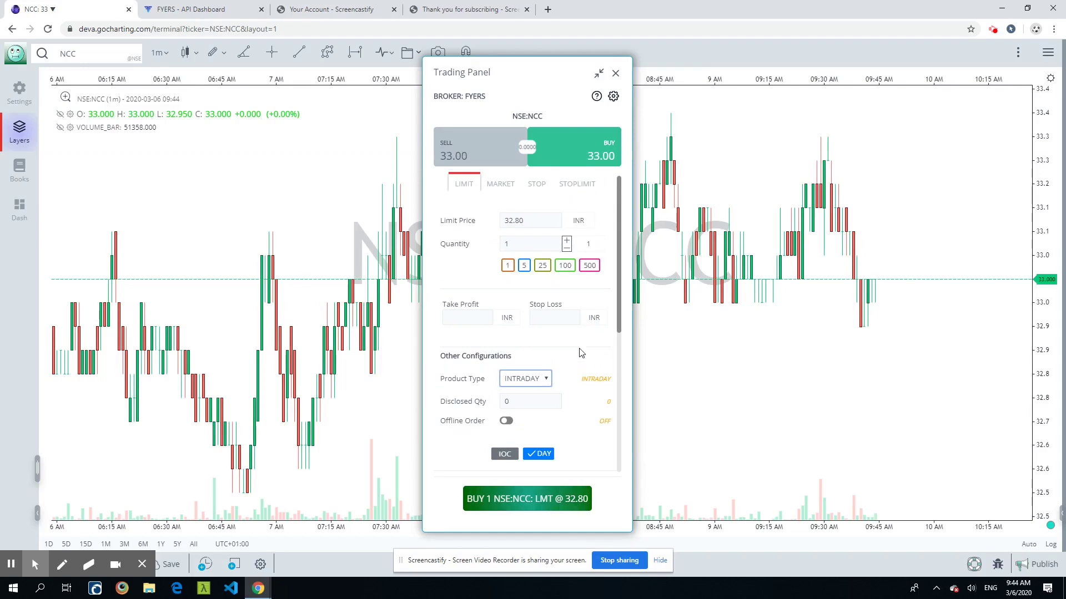
click(534, 318)
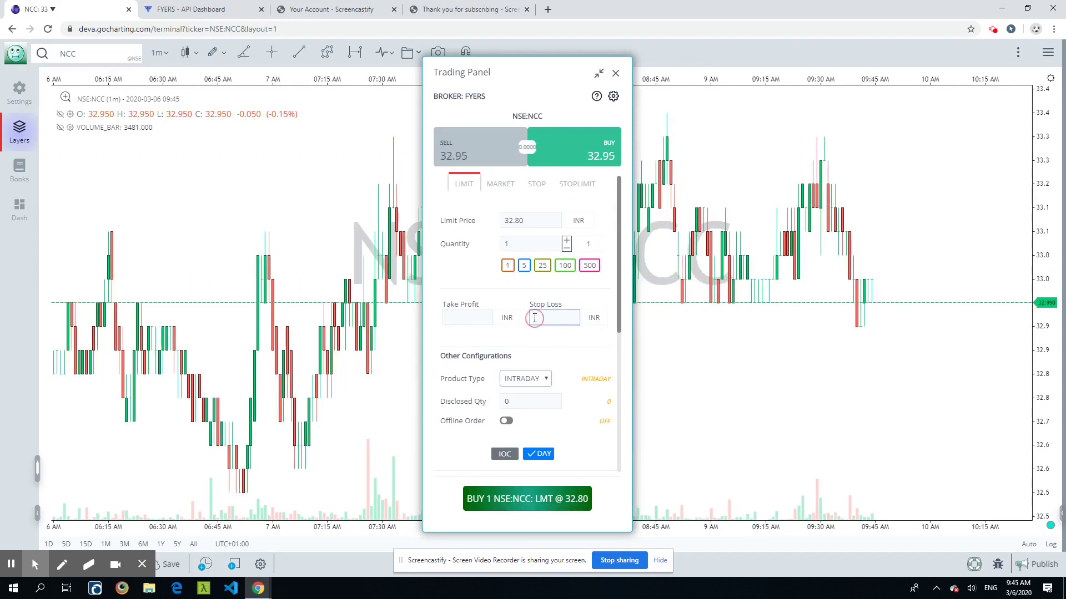
click(545, 379)
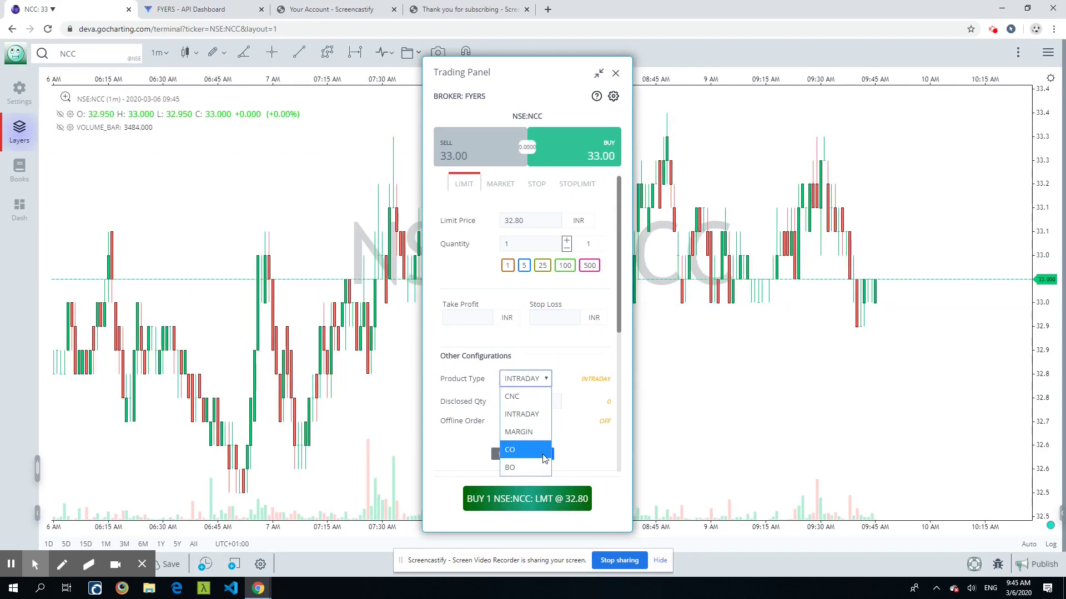
click(575, 368)
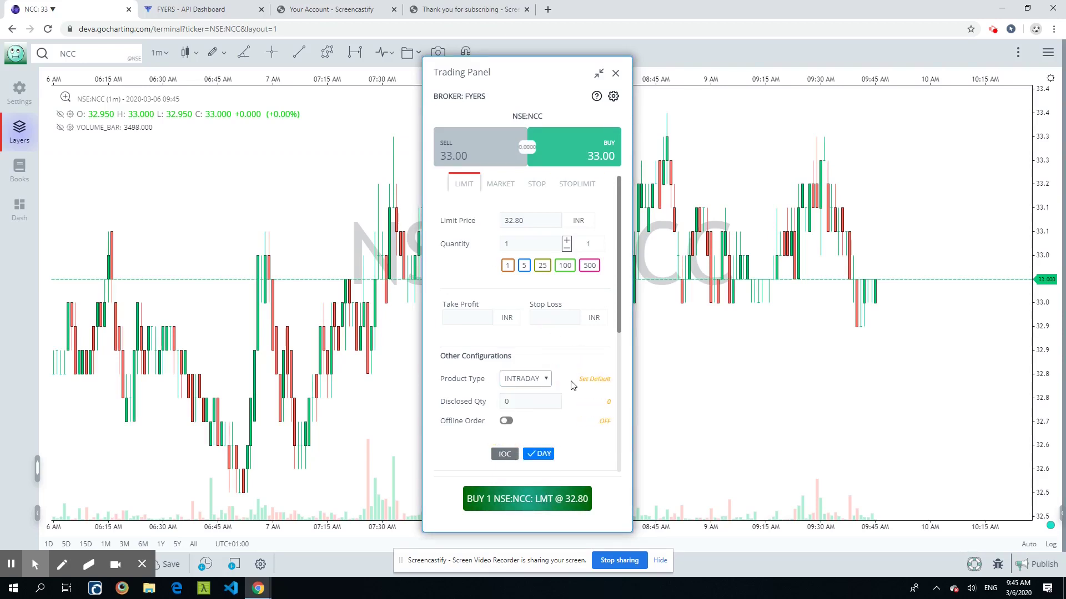
click(558, 317)
click(457, 319)
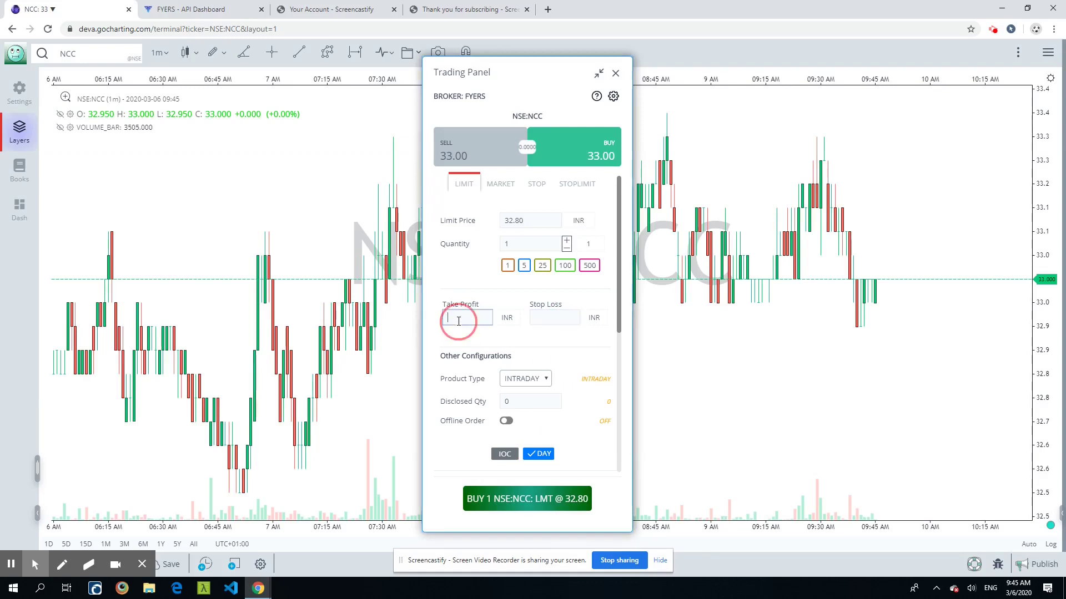
click(544, 502)
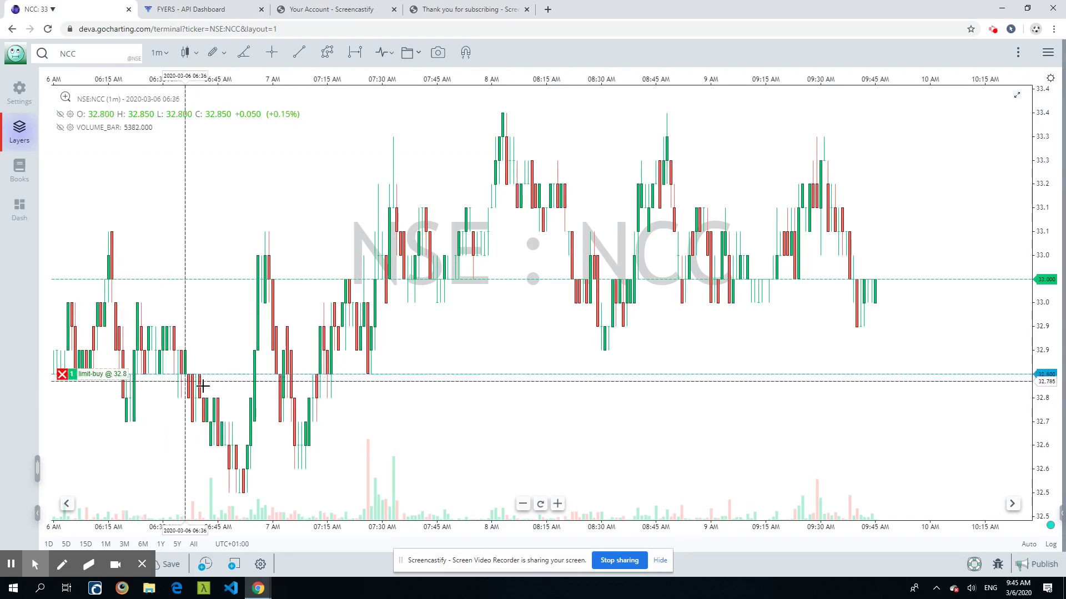
Drag the limit-buy order line down to 32.65 and confirm the modification.
click(455, 374)
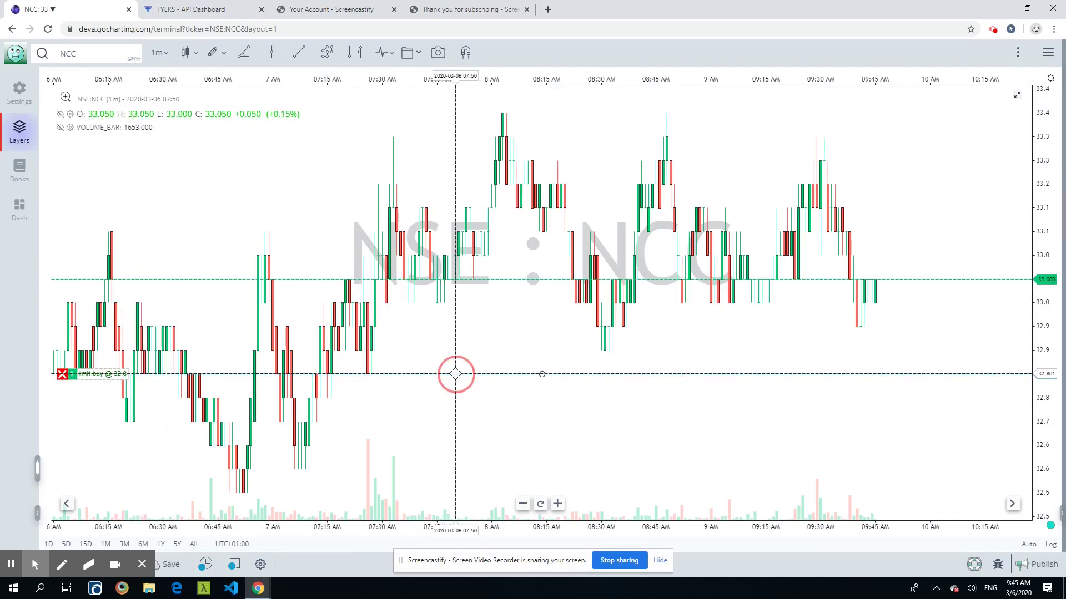
drag(455, 374, 455, 354)
click(616, 73)
drag(407, 374, 476, 328)
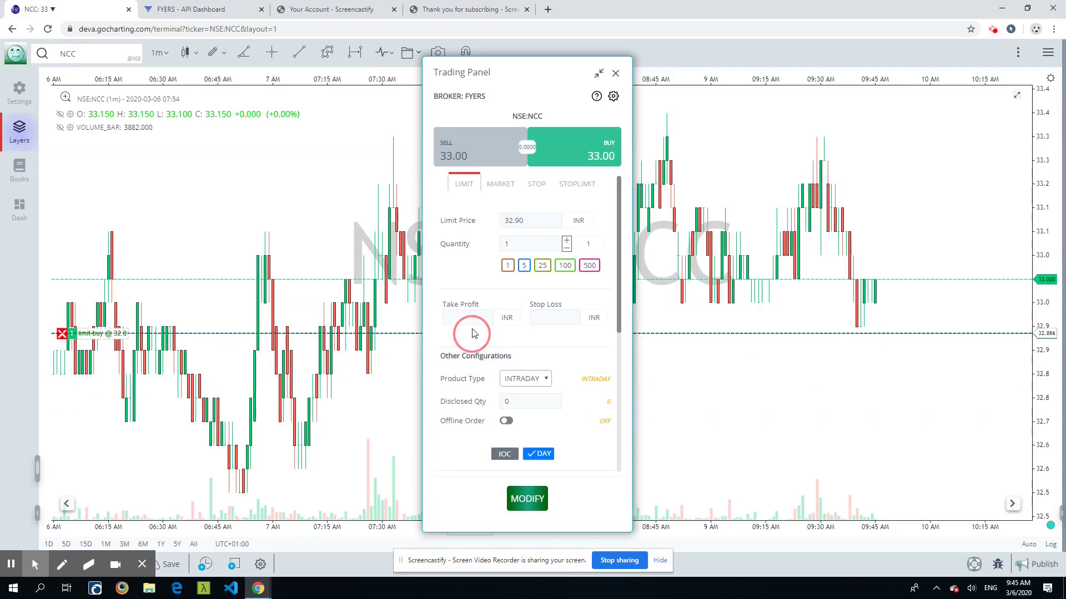
click(618, 73)
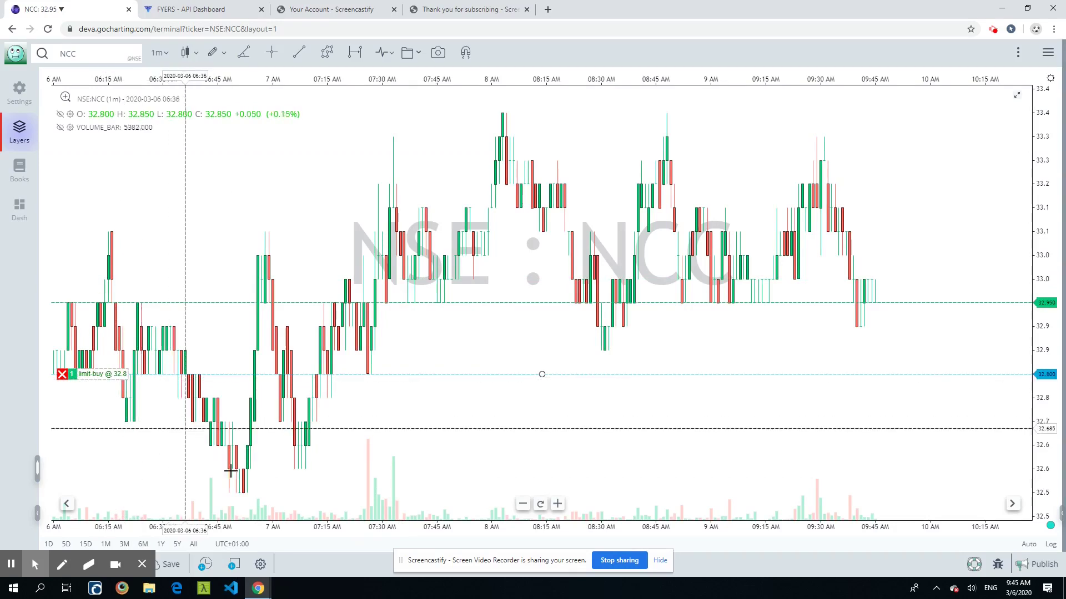
drag(496, 370, 497, 433)
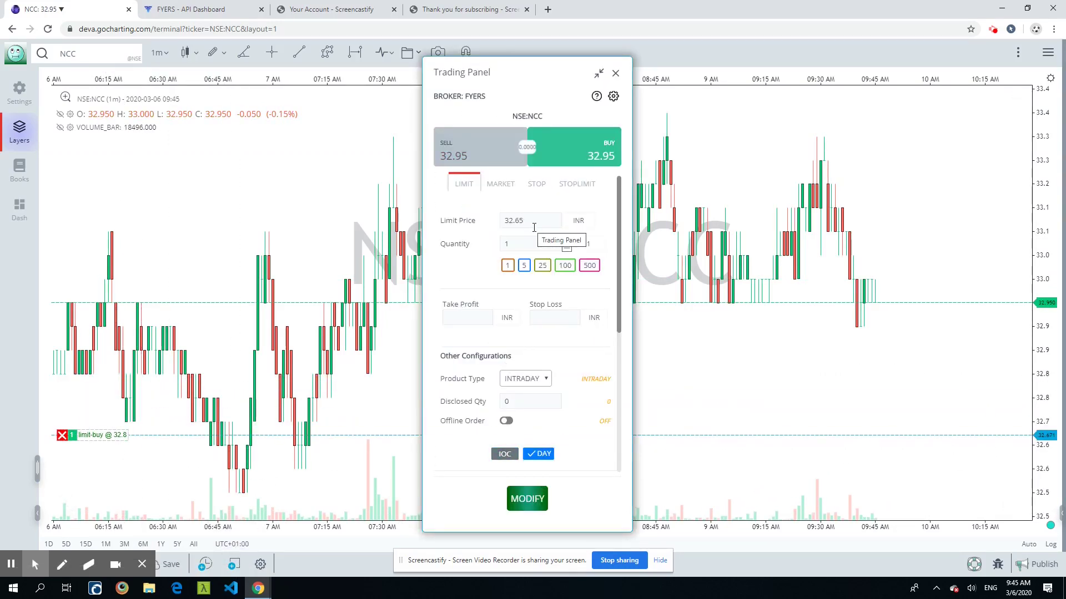
click(527, 498)
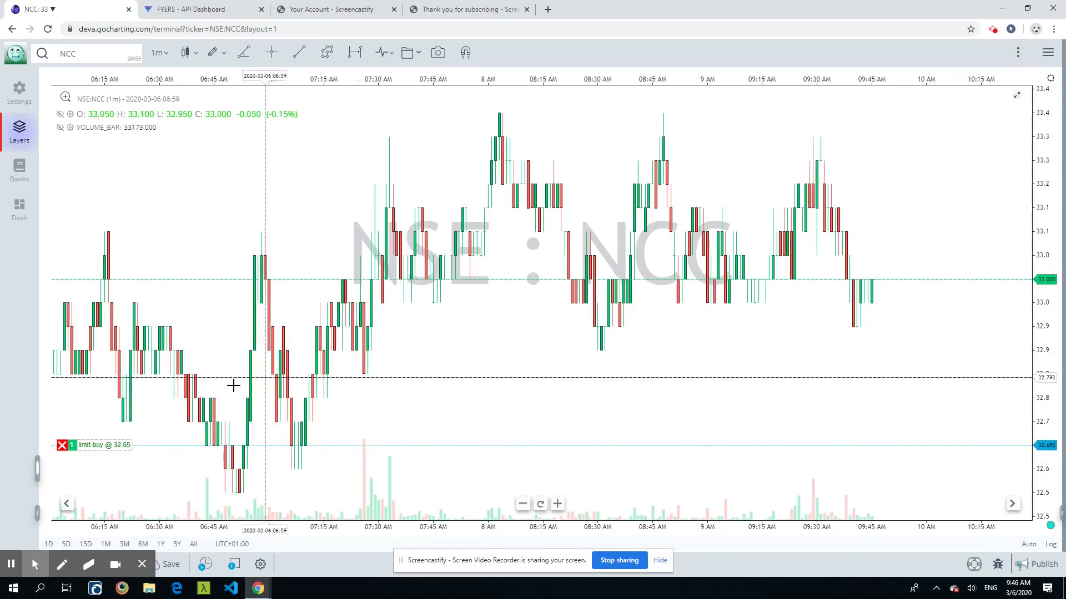
drag(62, 445, 62, 445)
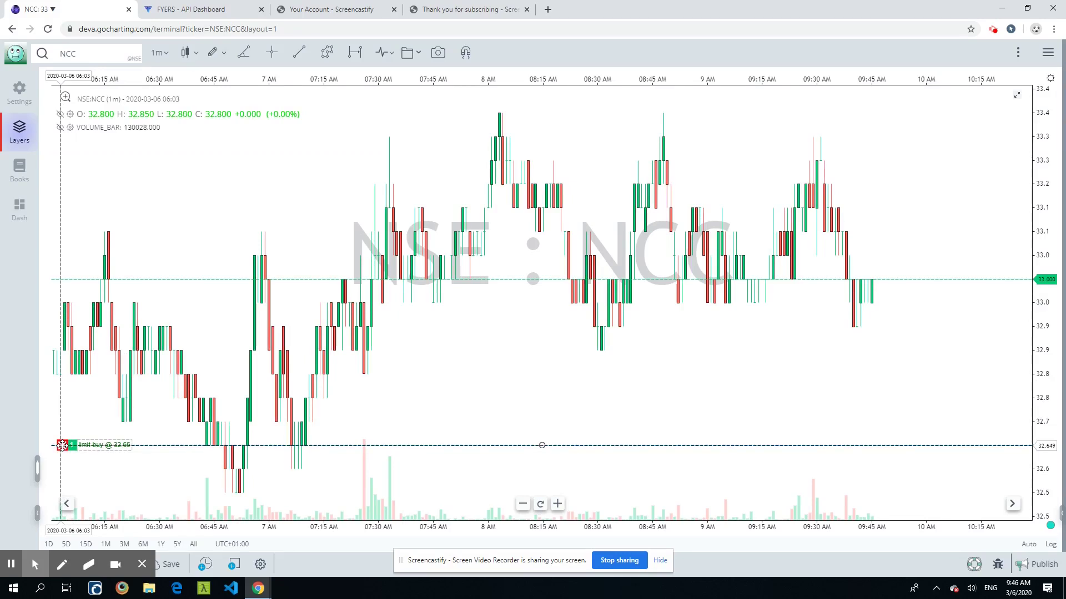
Review the orders, positions and trades lists in the Transactions panel.
click(207, 565)
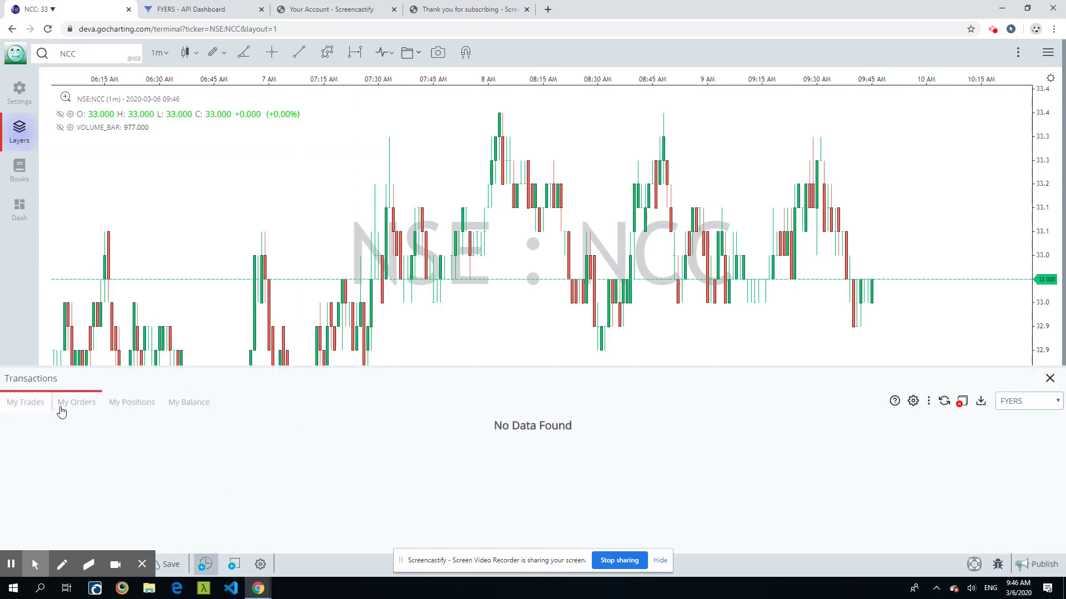
click(61, 408)
click(125, 405)
click(17, 410)
click(77, 407)
click(139, 407)
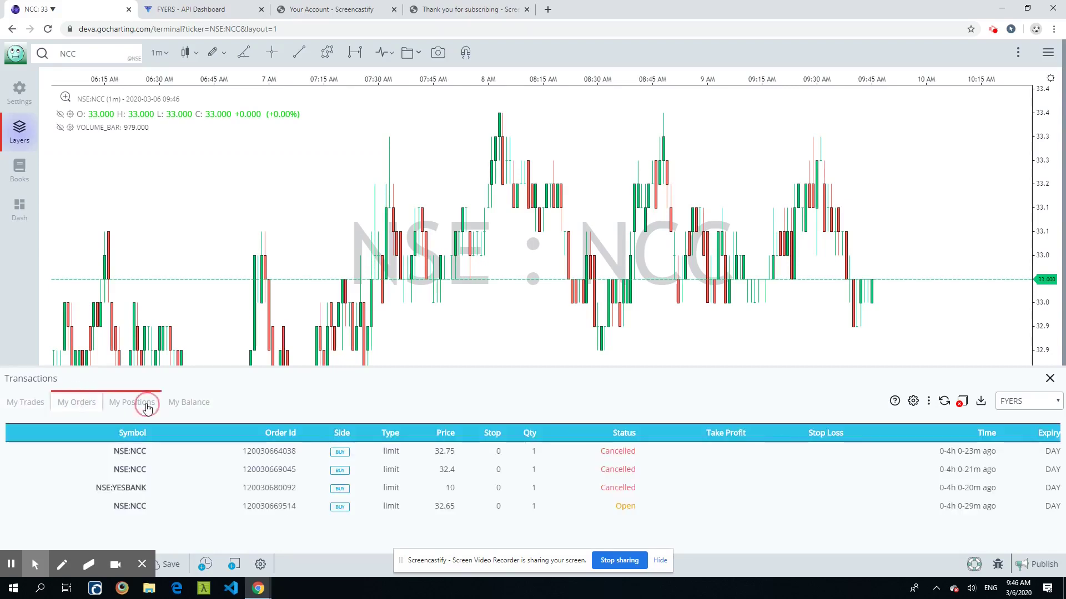
click(94, 408)
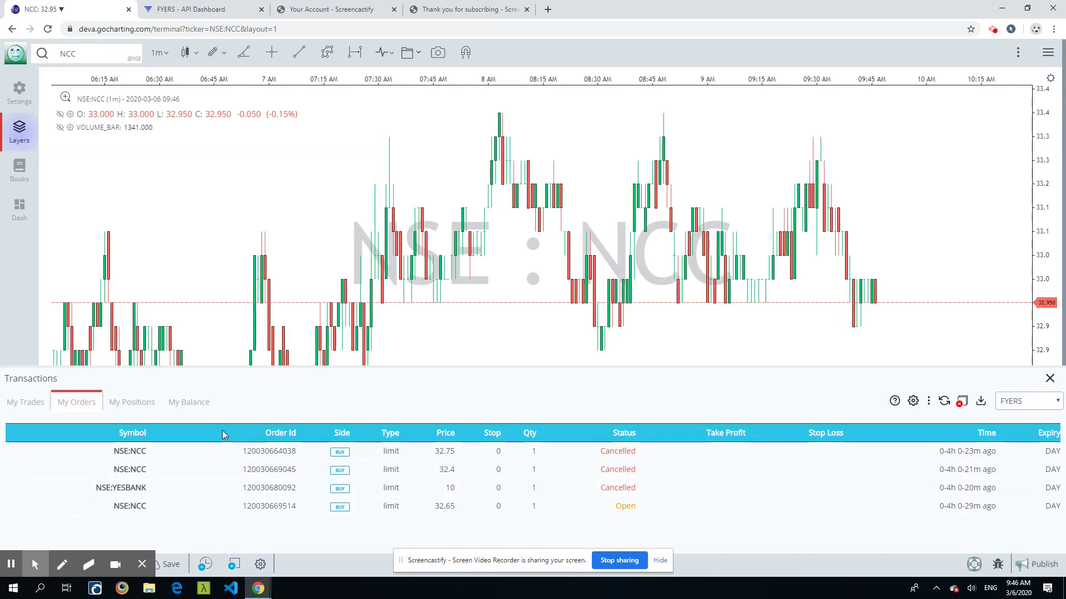
Delete the 32.65 limit buy from its chart order line and confirm.
click(630, 510)
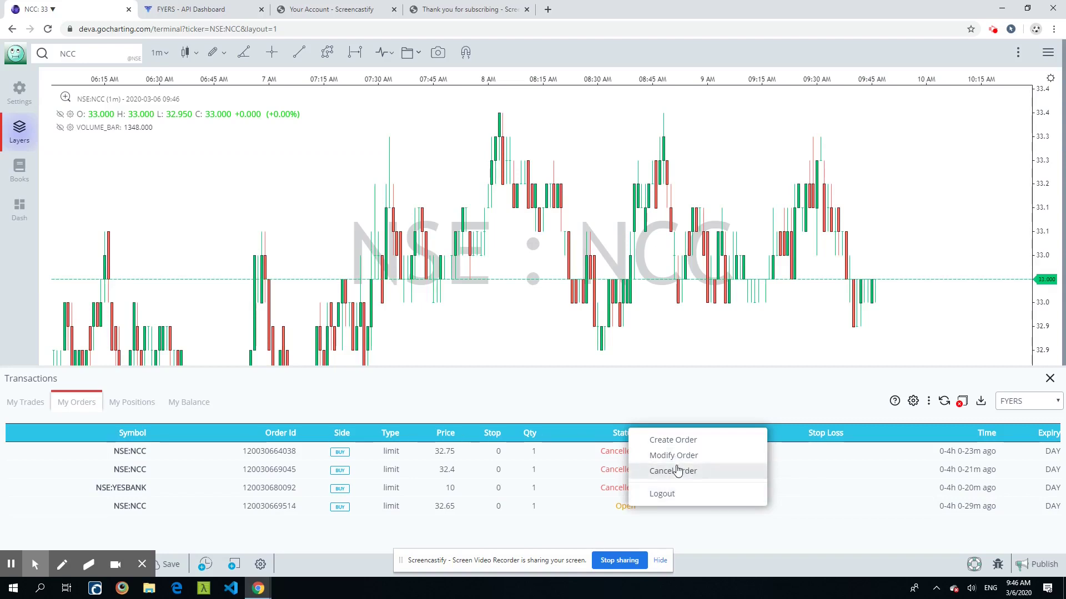
click(676, 473)
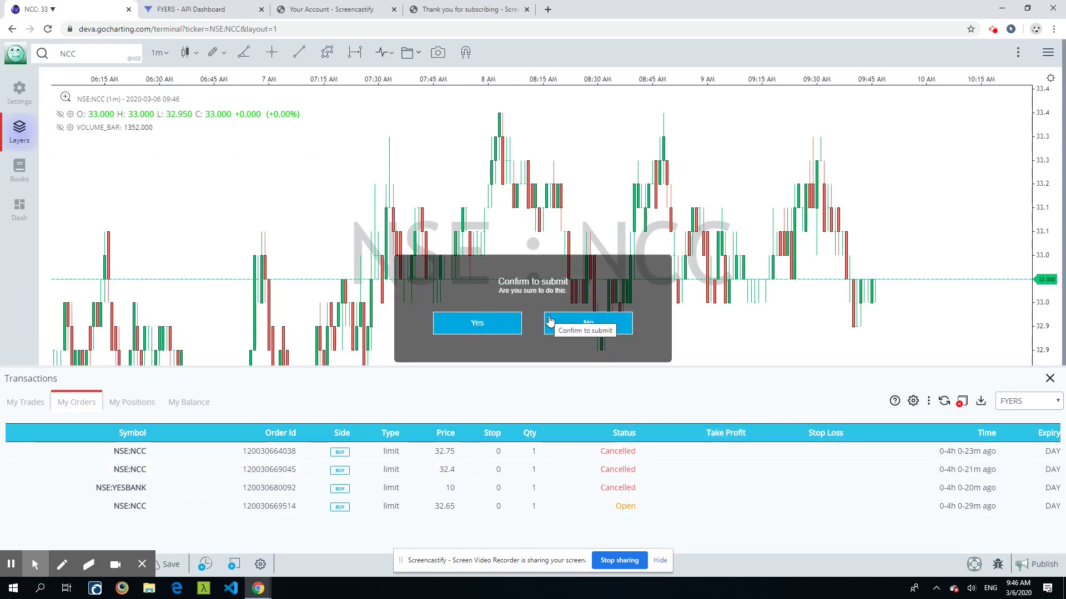
click(599, 322)
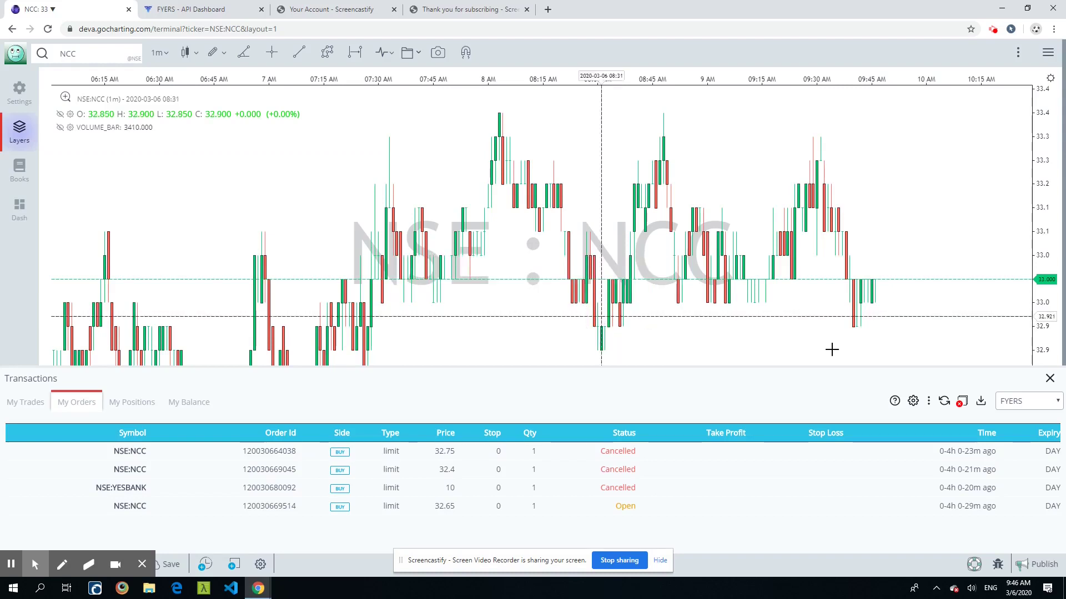
click(1050, 379)
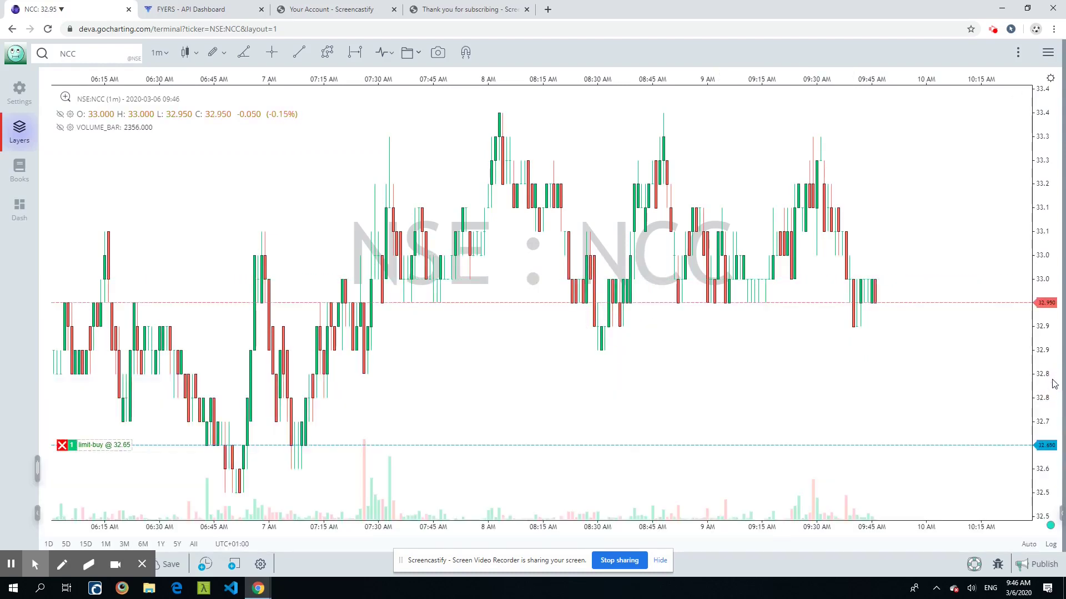
click(61, 445)
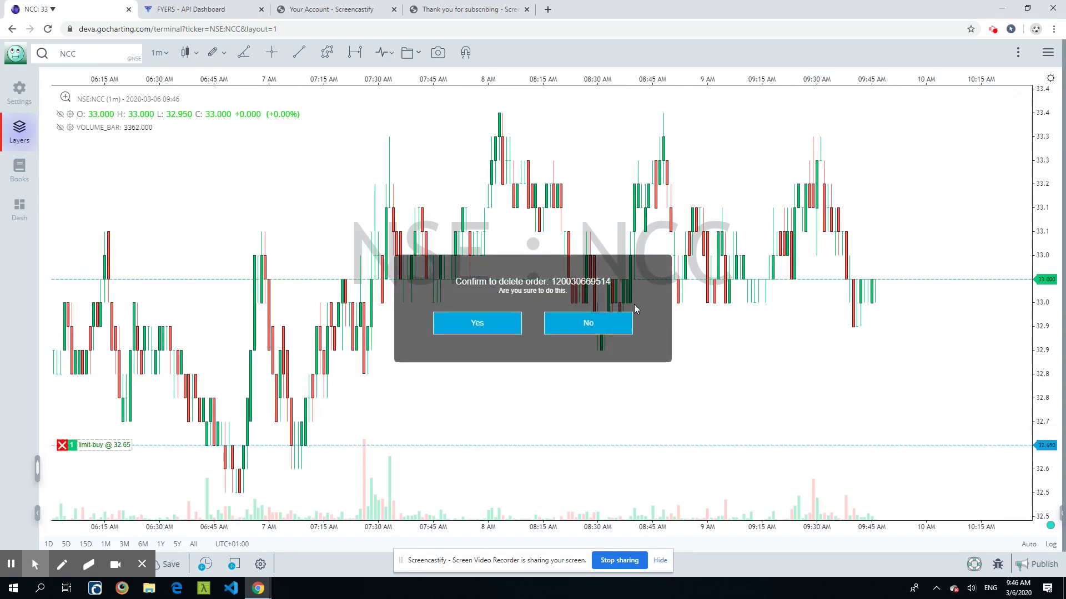
click(504, 321)
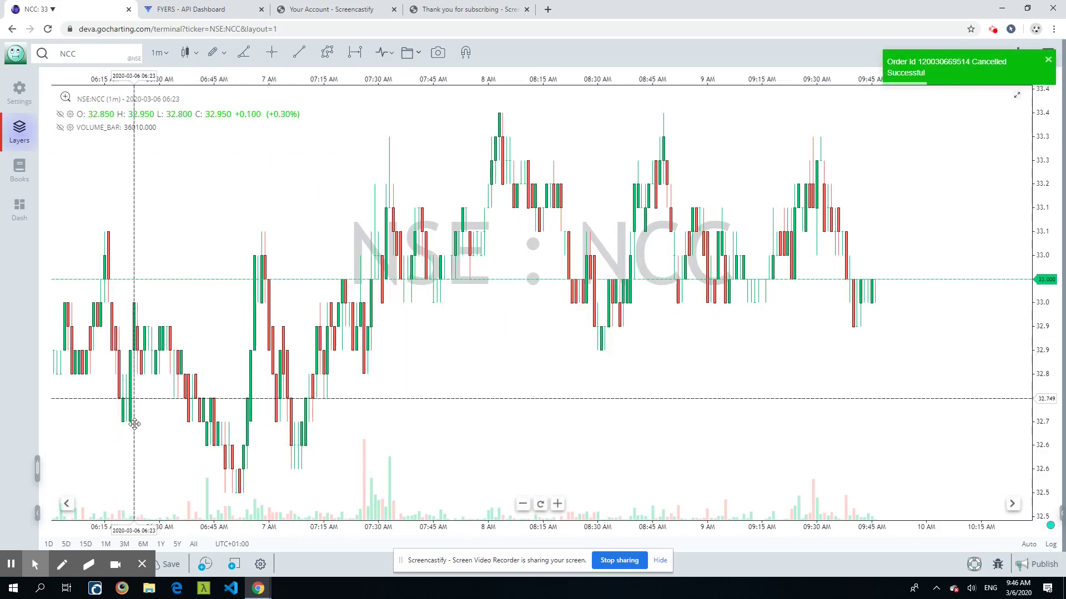
Enable the Product field in My Orders, view My Trades, then close the Transactions panel.
click(205, 566)
click(83, 407)
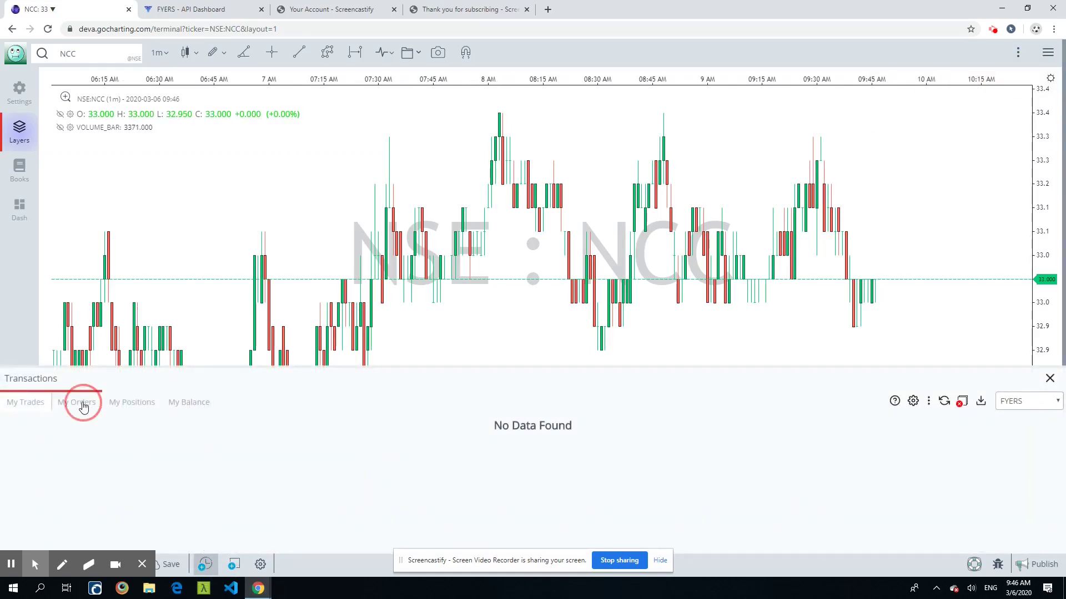
click(136, 407)
click(85, 404)
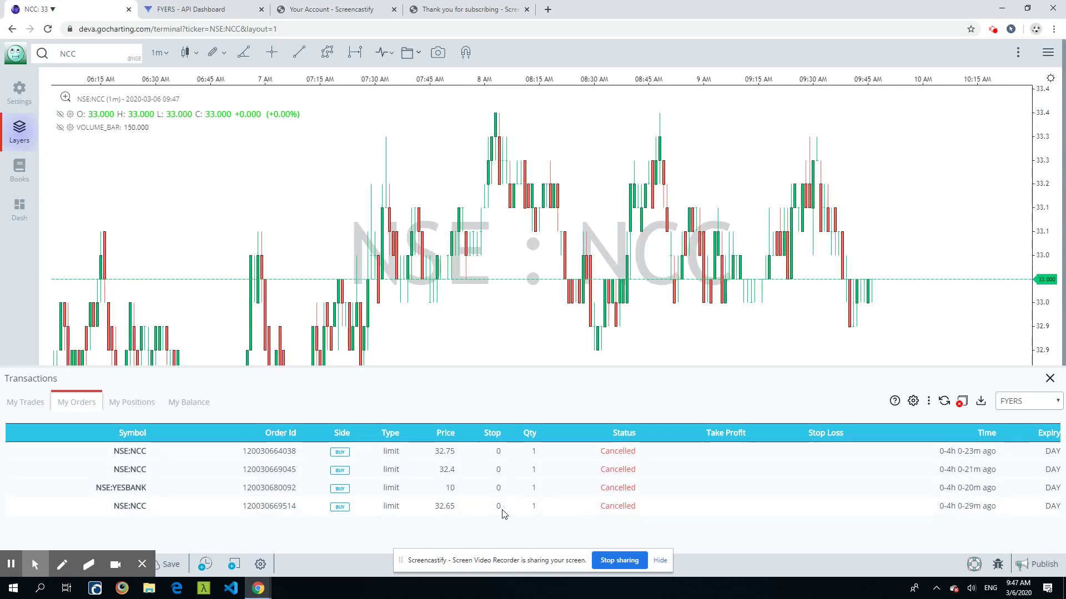
click(928, 407)
scroll(888, 461, down, 3)
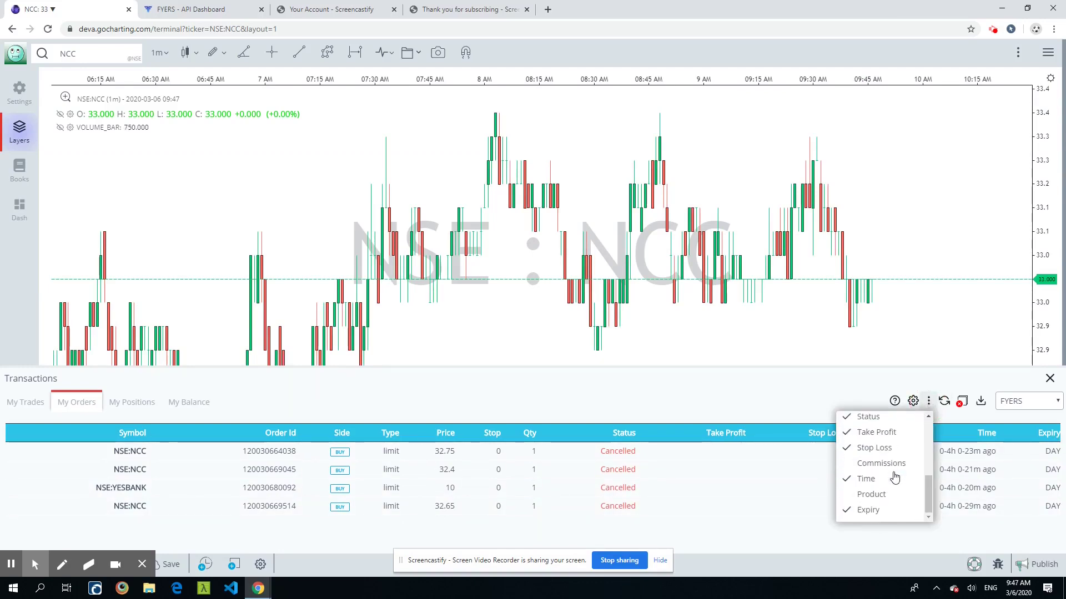
click(885, 494)
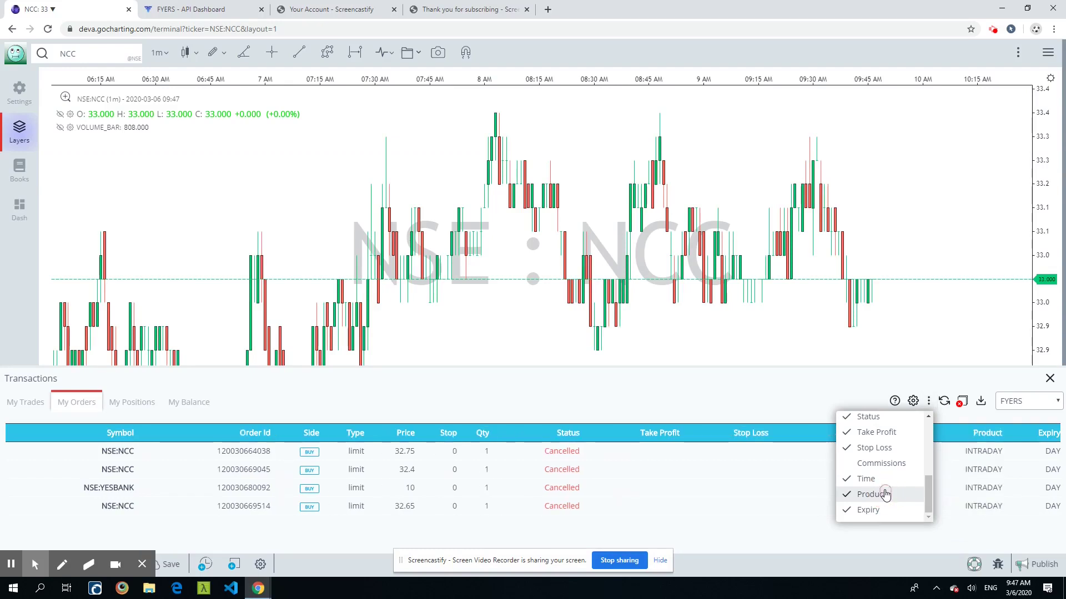
click(947, 428)
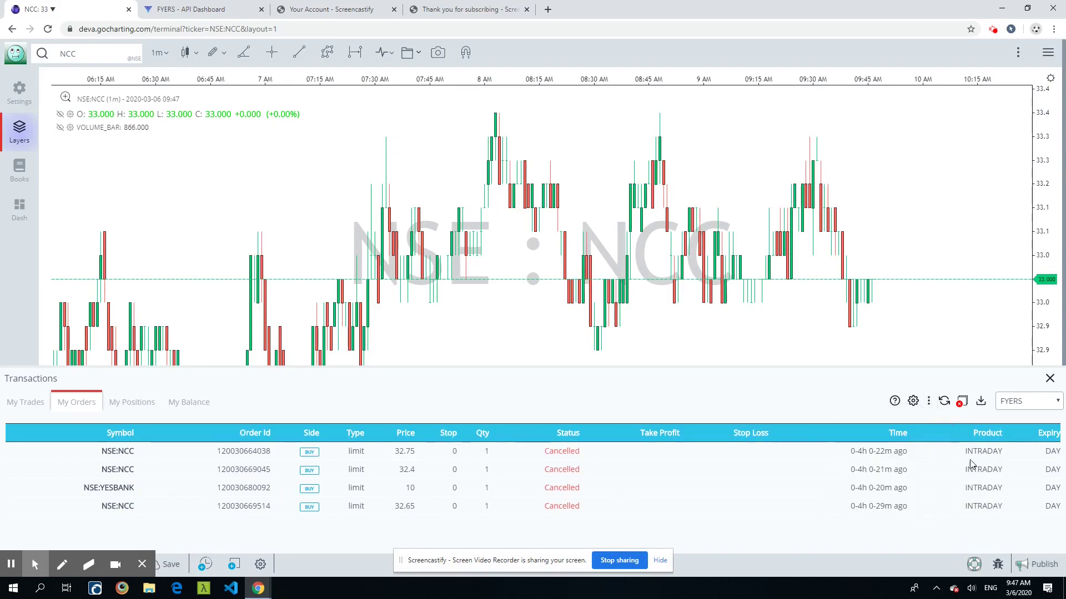
click(25, 403)
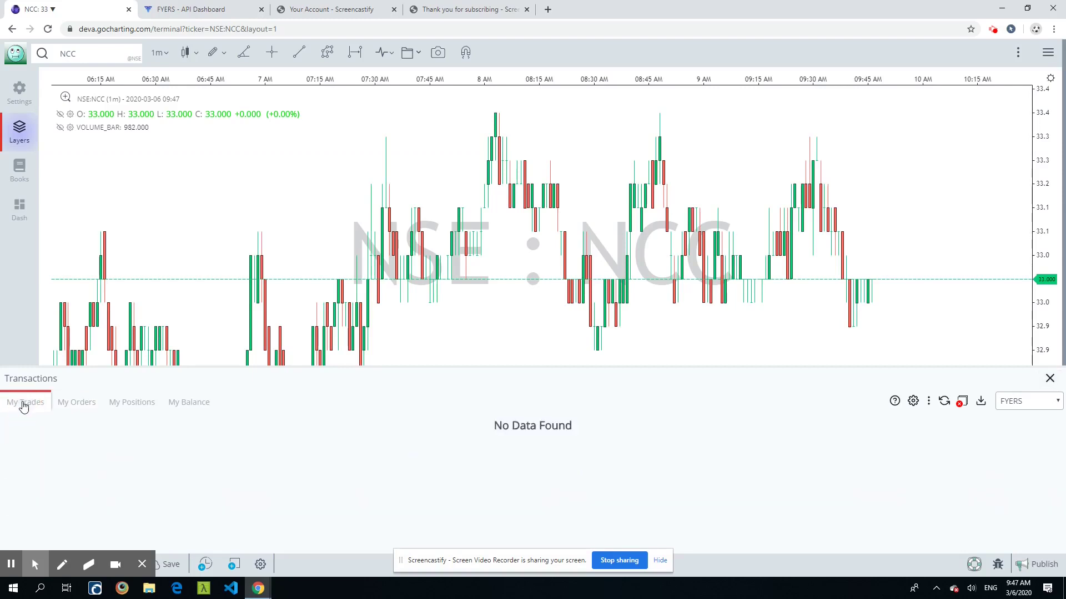
click(1050, 378)
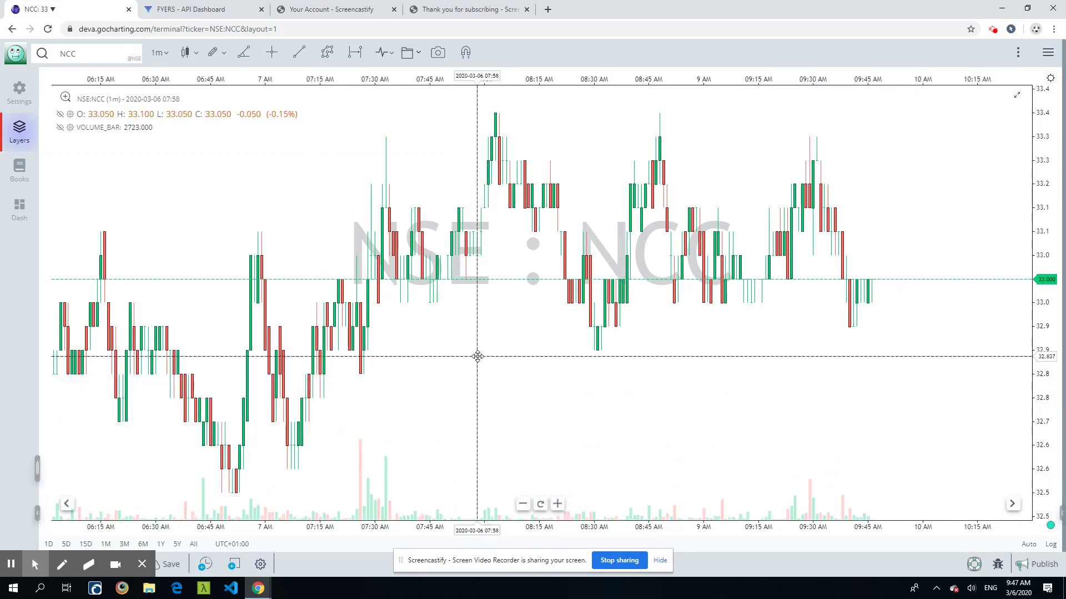
Place a 1-share NSE:NCC market buy from the Trading Panel's MARKET tab.
key(shift+t)
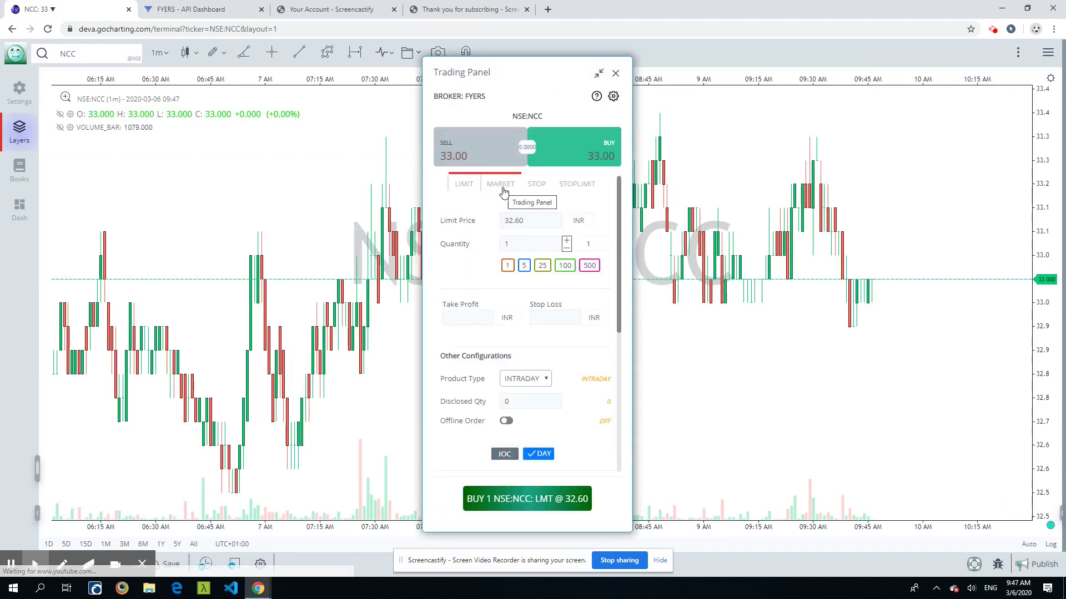
click(506, 188)
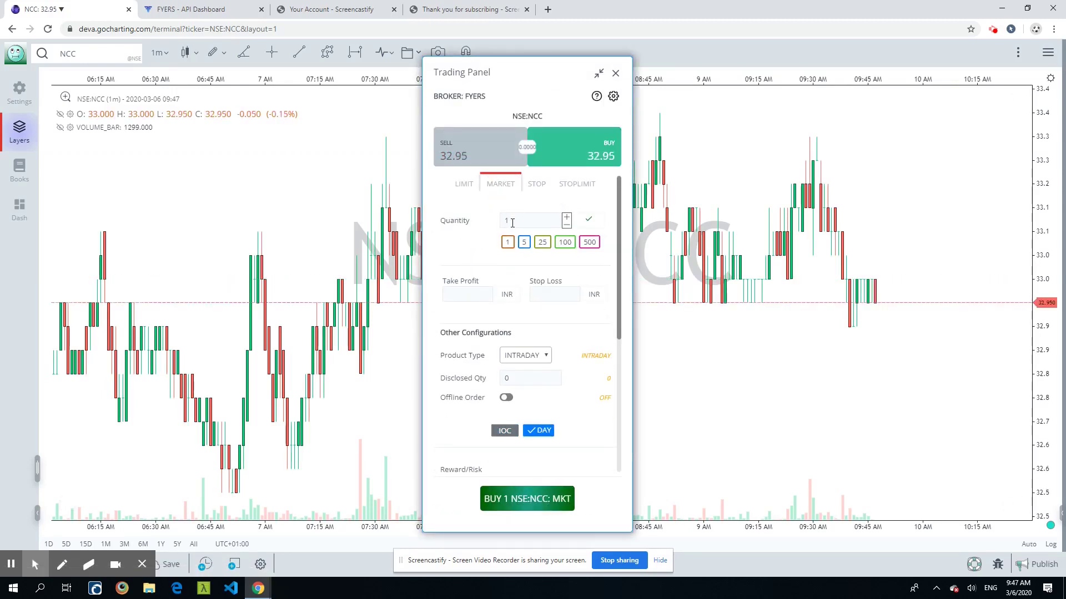
click(538, 502)
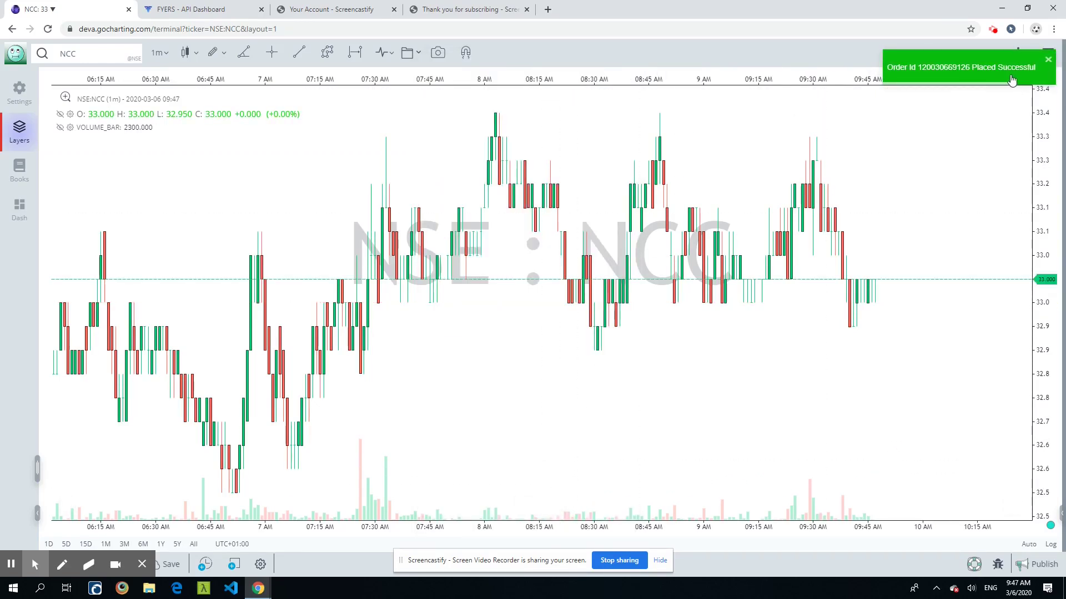
scroll(668, 225, up, 2)
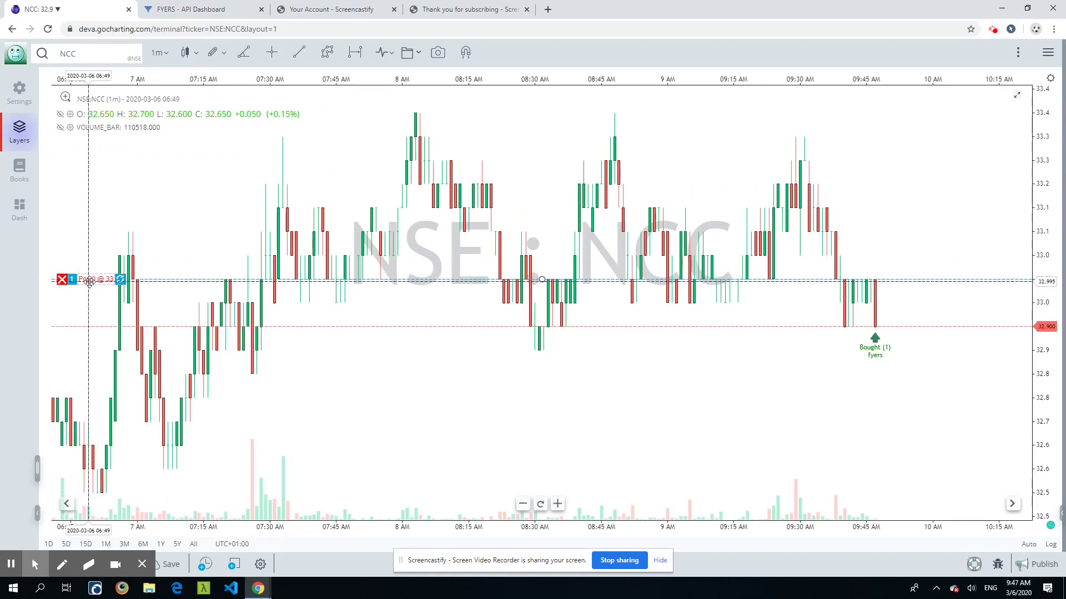
scroll(497, 381, up, 2)
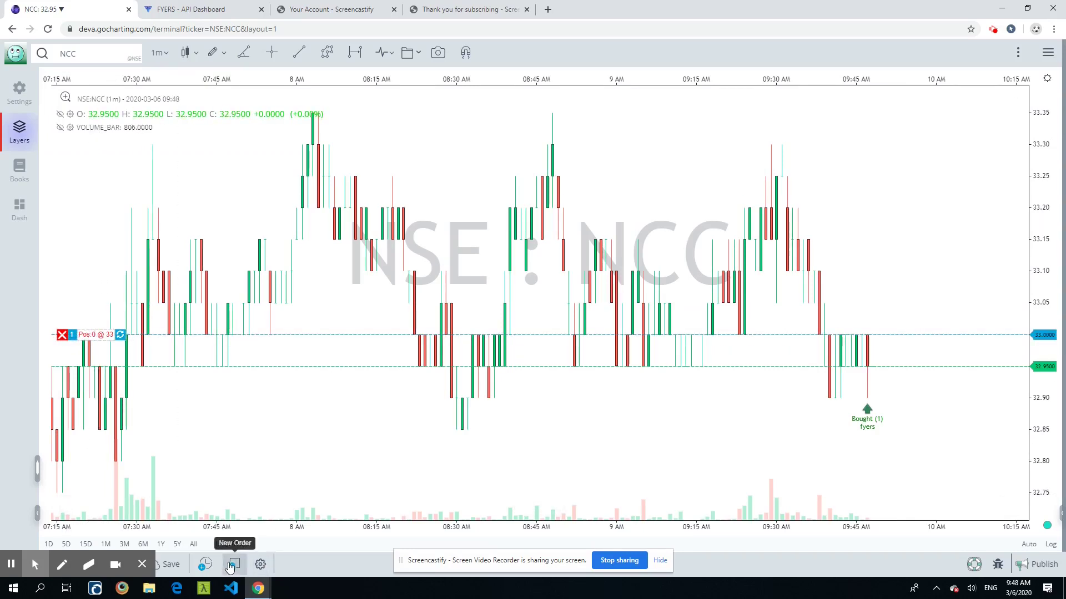
click(210, 563)
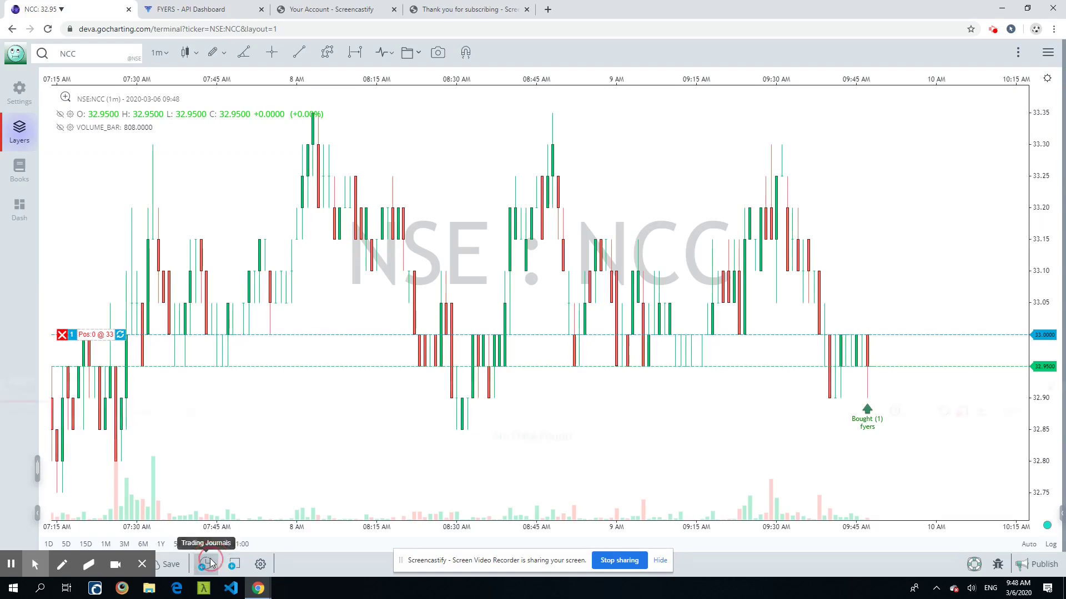
click(65, 403)
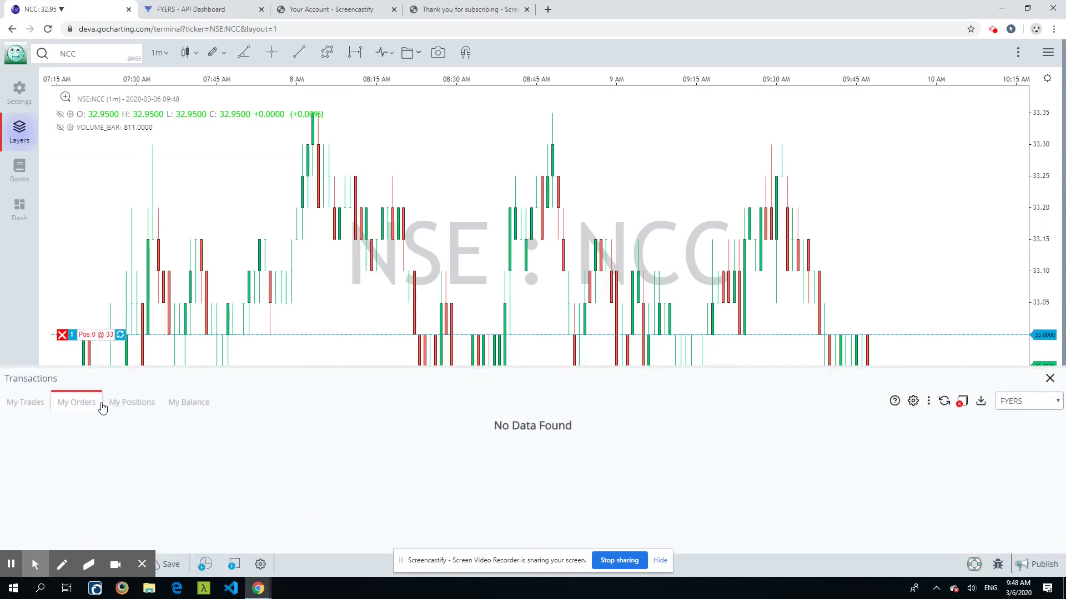
click(30, 404)
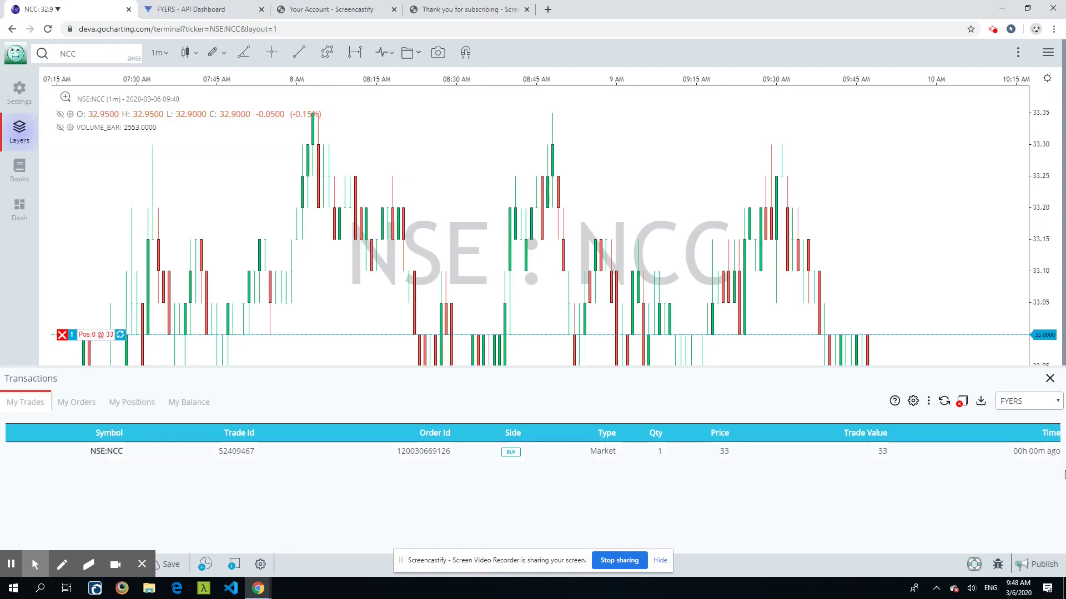
click(77, 403)
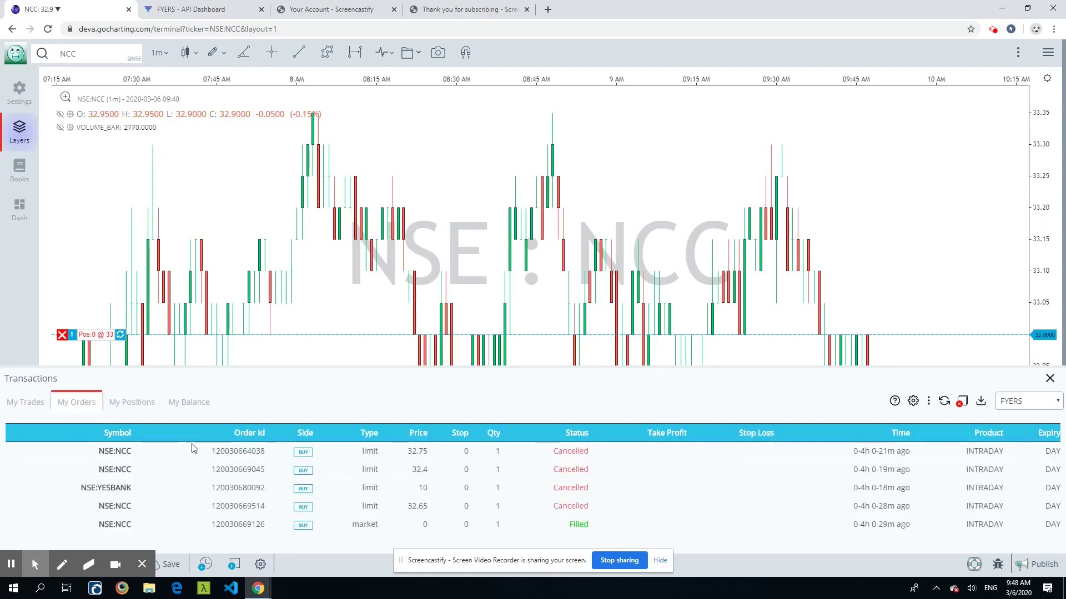
click(122, 403)
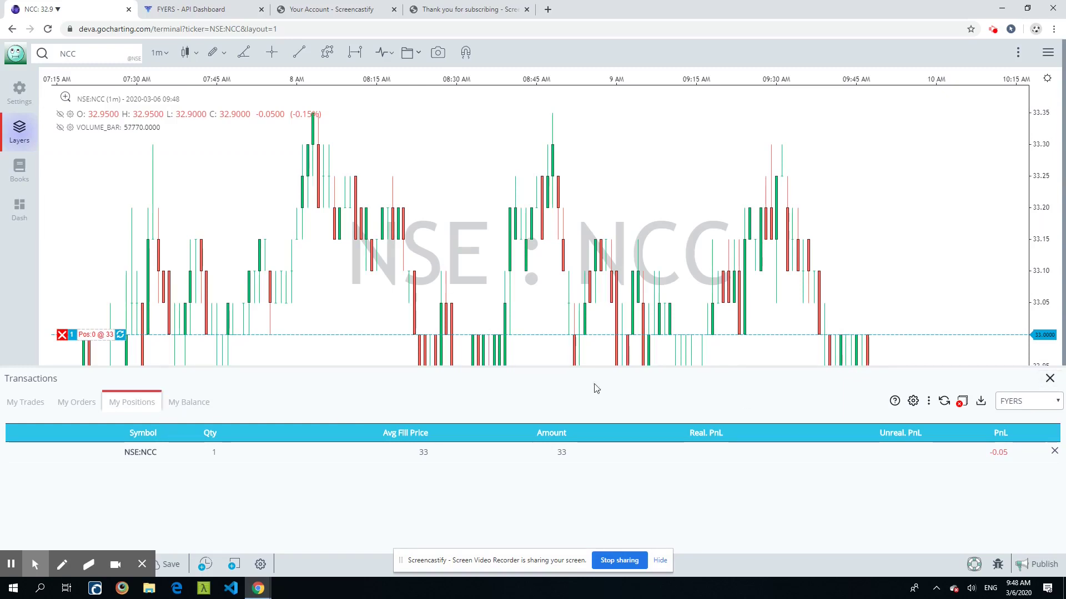
click(1049, 379)
scroll(569, 389, down, 2)
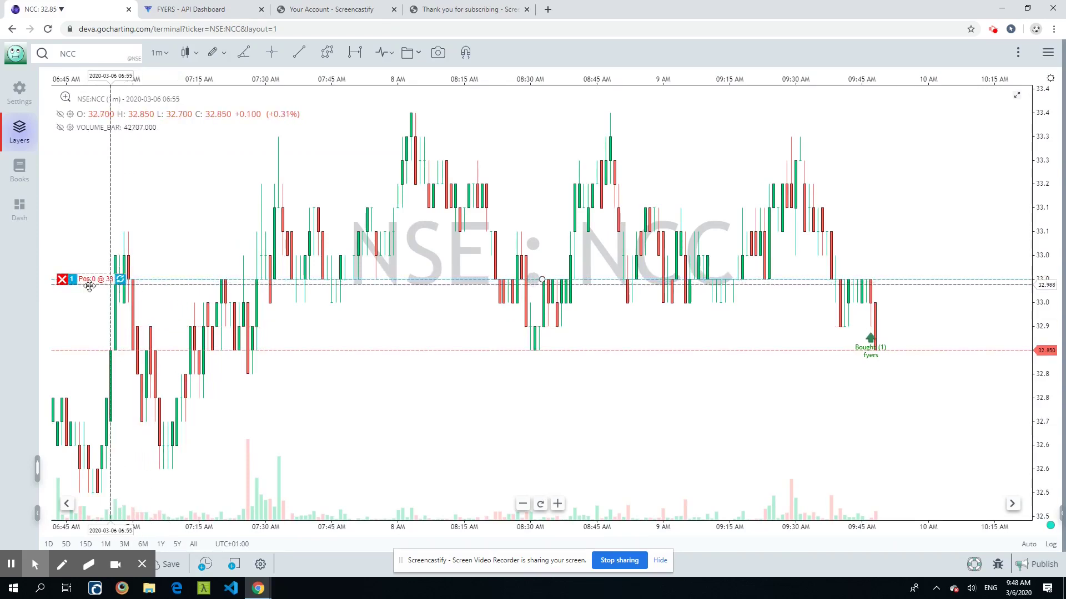
Close the 1-share NCC position from its Pos line and bring the latest candles into view.
click(62, 279)
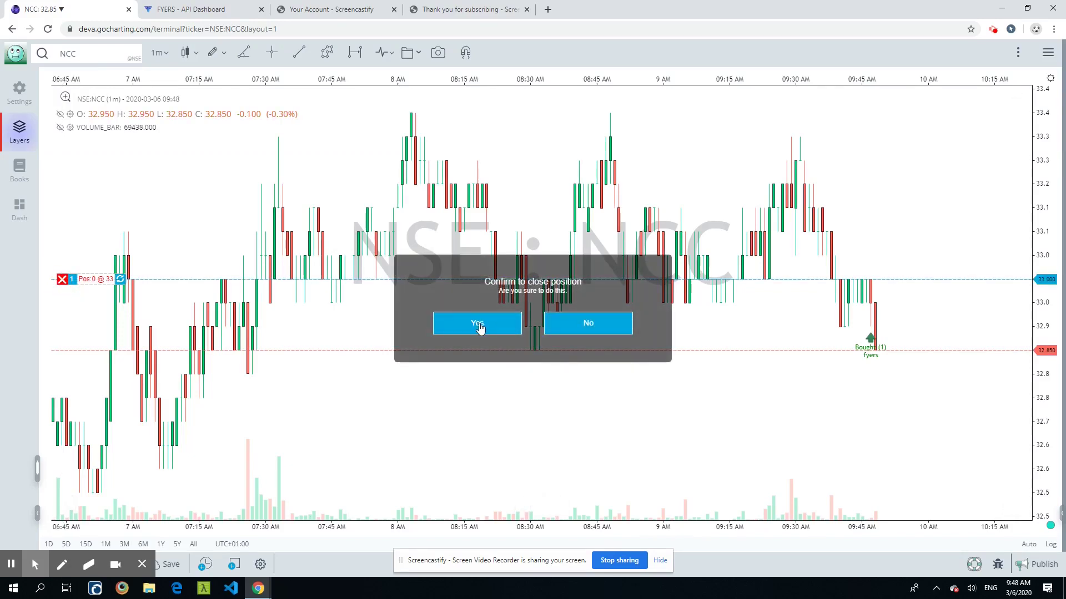
click(479, 323)
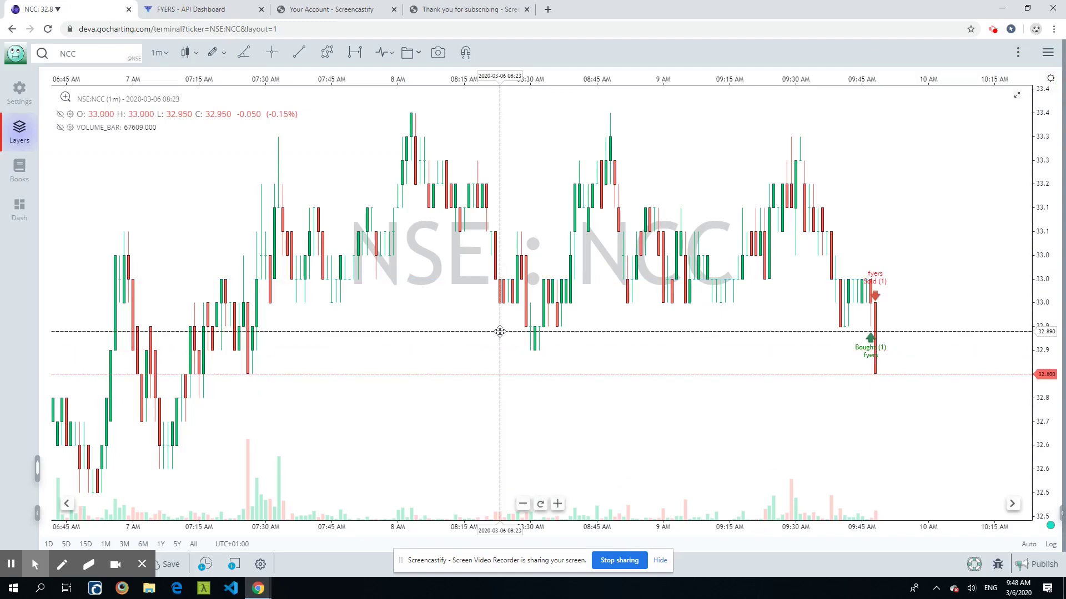
scroll(683, 319, up, 3)
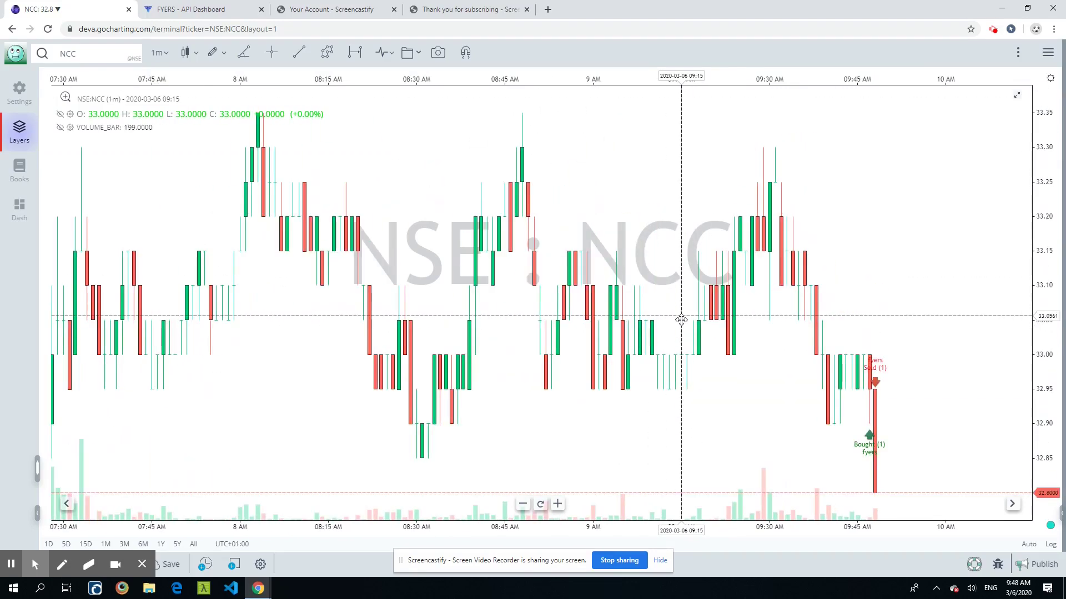
drag(1049, 200, 1049, 226)
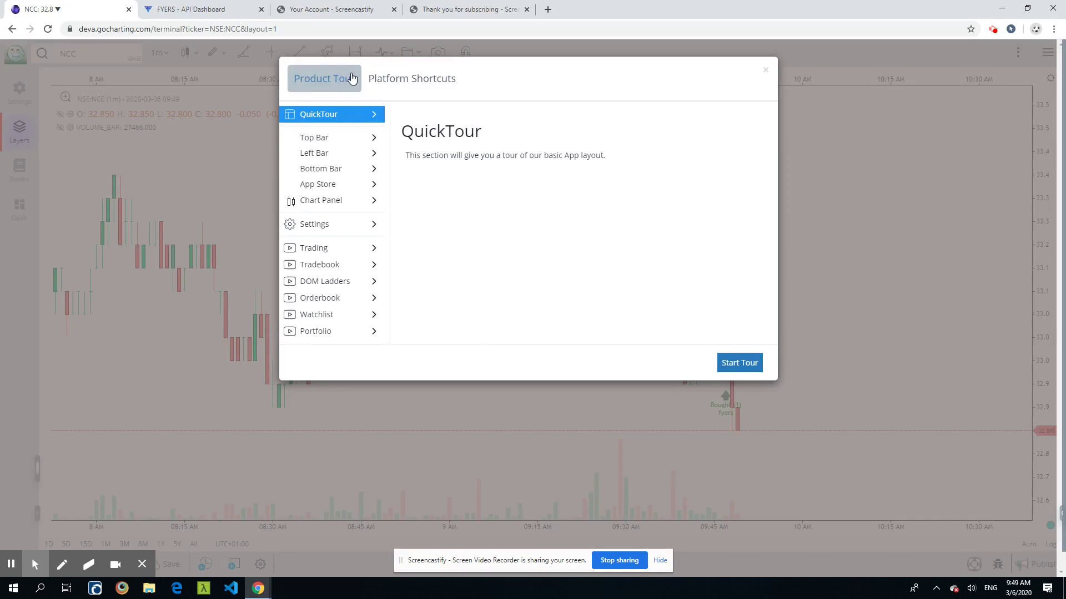
View the Trading category under Platform Shortcuts, then close the Product Tour dialog.
click(422, 85)
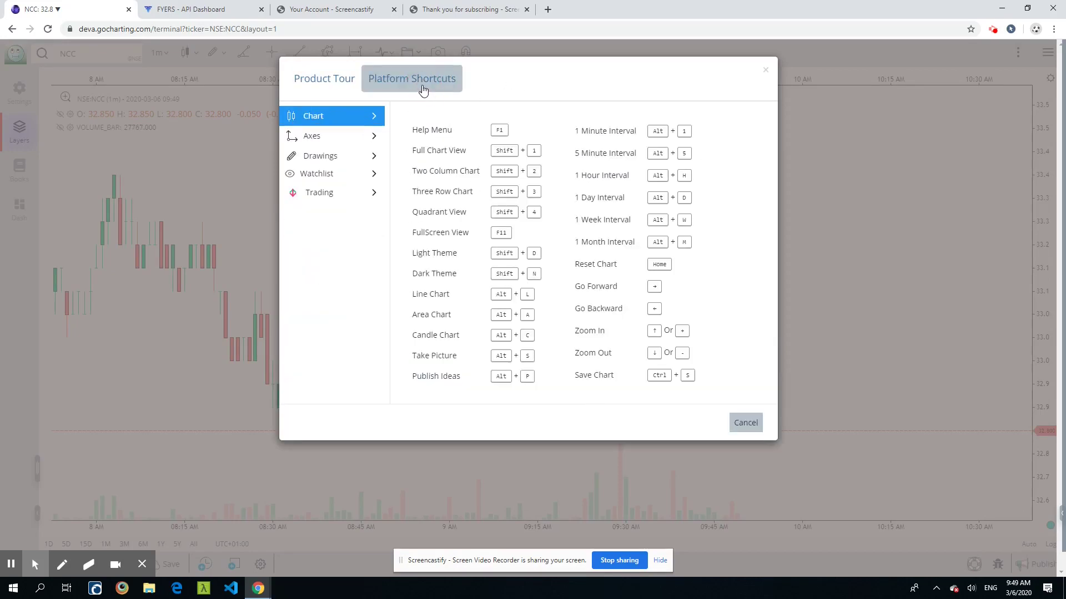
click(328, 196)
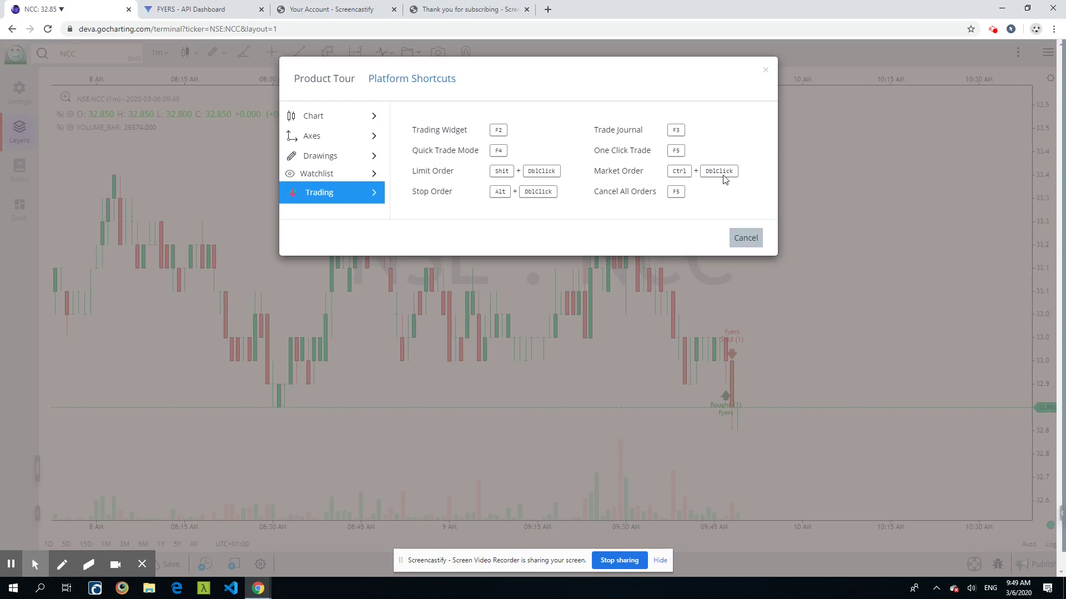
click(769, 70)
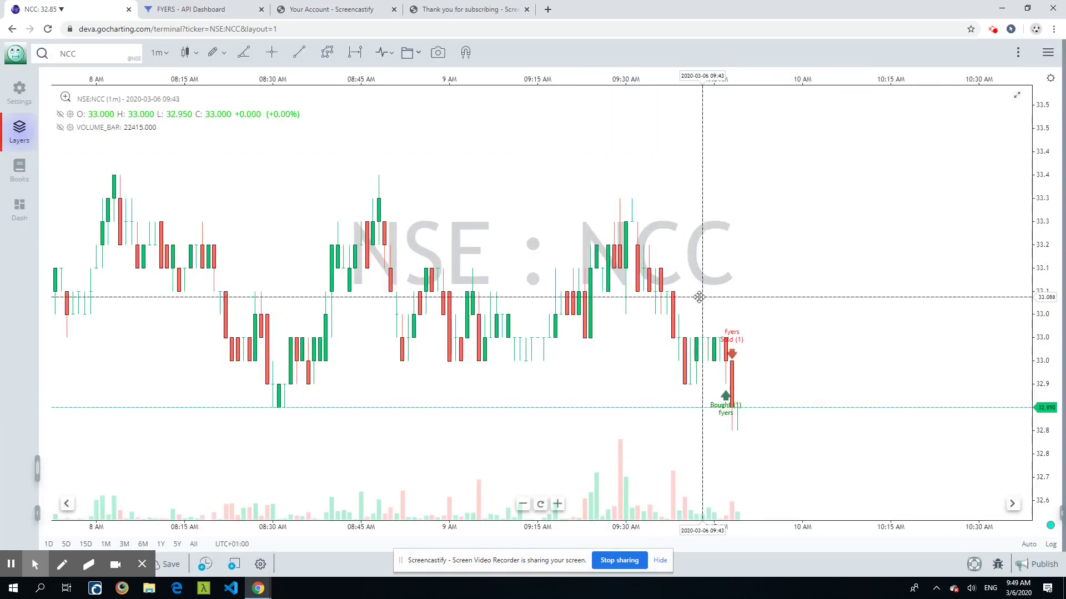
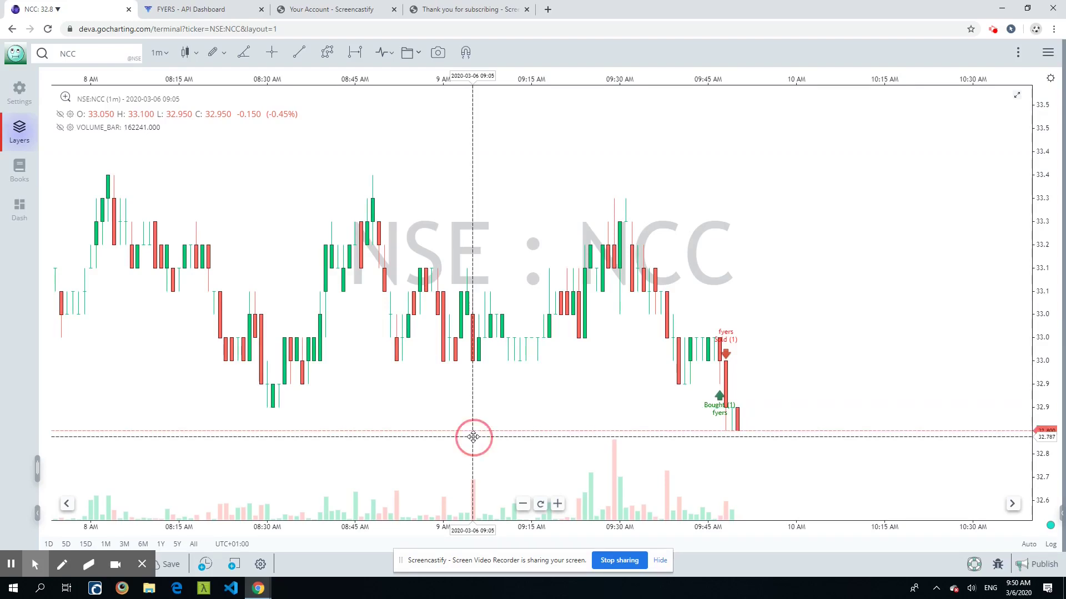
Place a limit buy at 32.8 and select the resulting Pos:0 @ 32.8 order line.
click(473, 437)
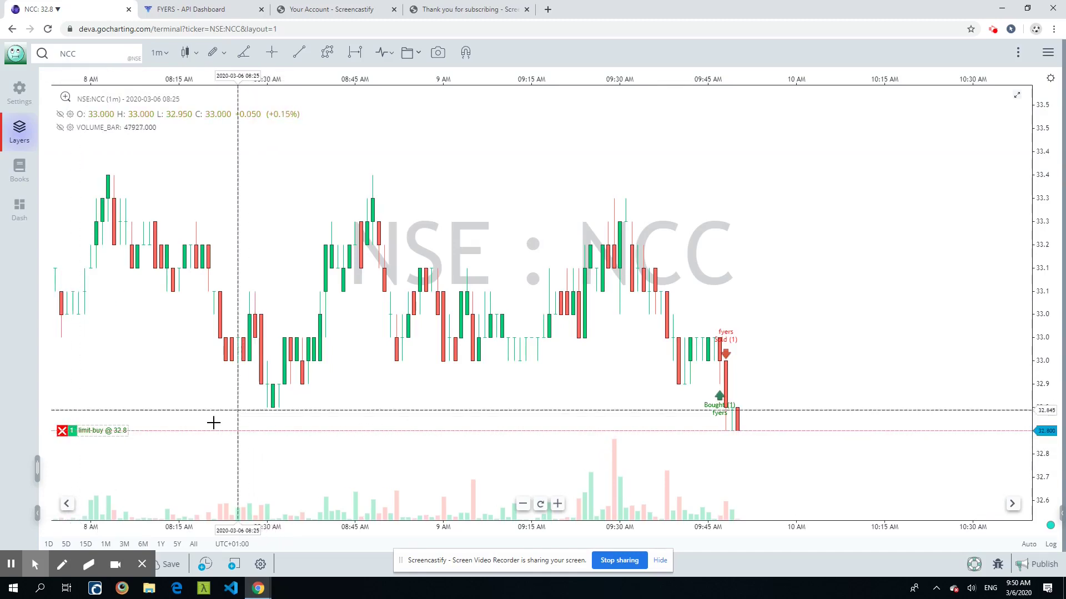
click(398, 414)
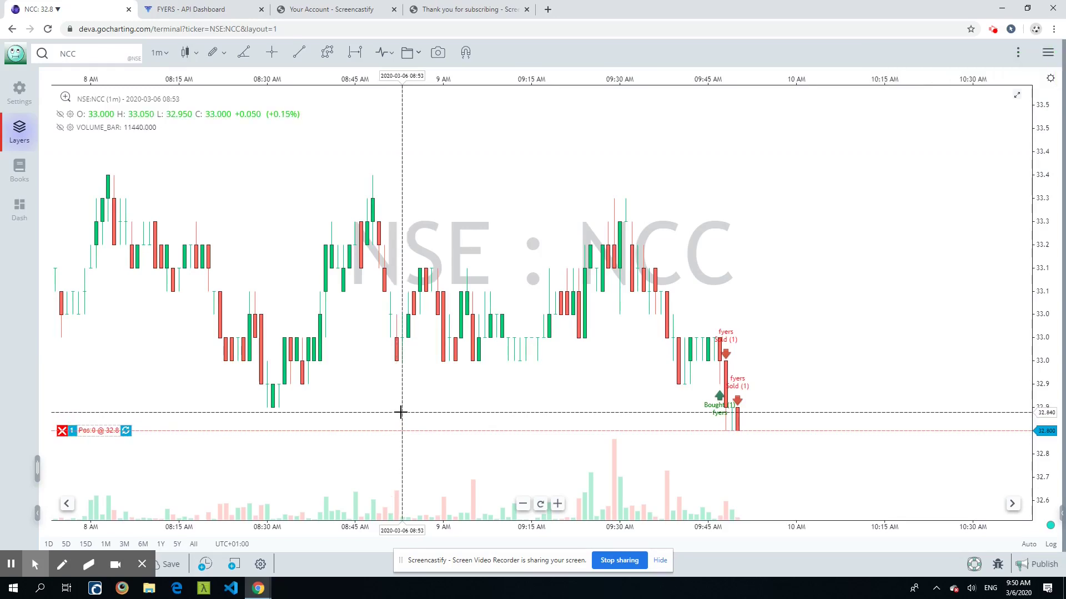
Select the Pos:0 @ 32.8 line and zoom the time axis to 08:25–10:25.
click(405, 430)
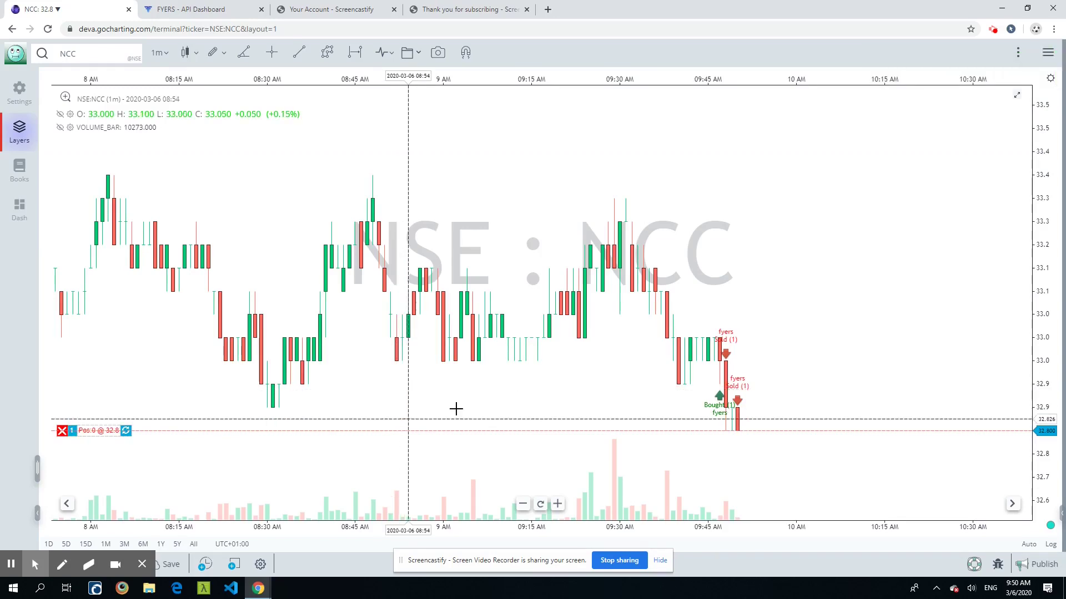
scroll(787, 420, up, 3)
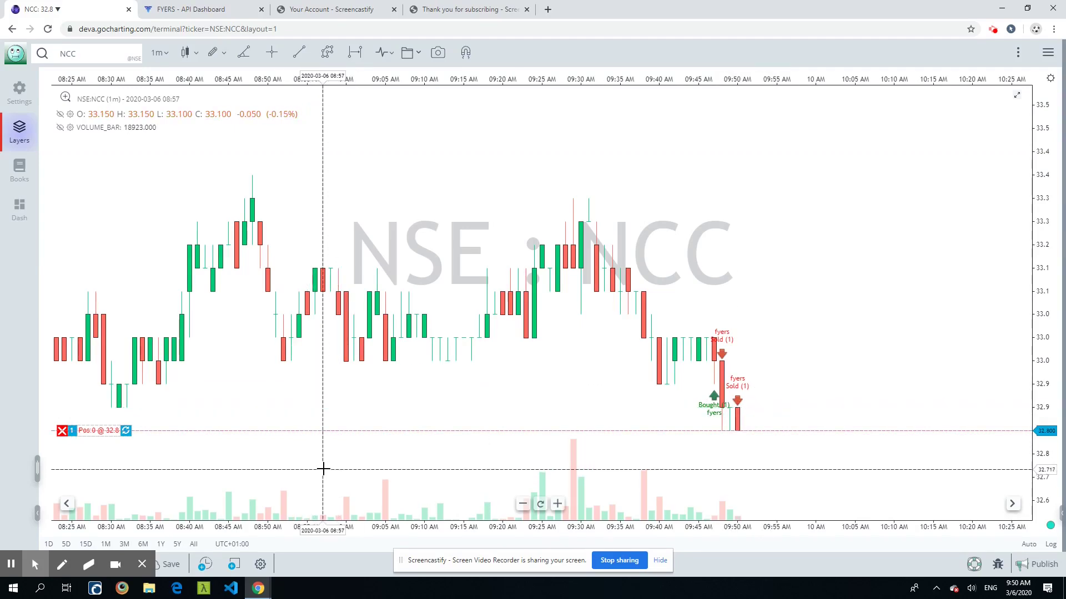
Place a stop-buy order at 33.35, then select its order line and cancel it.
click(307, 179)
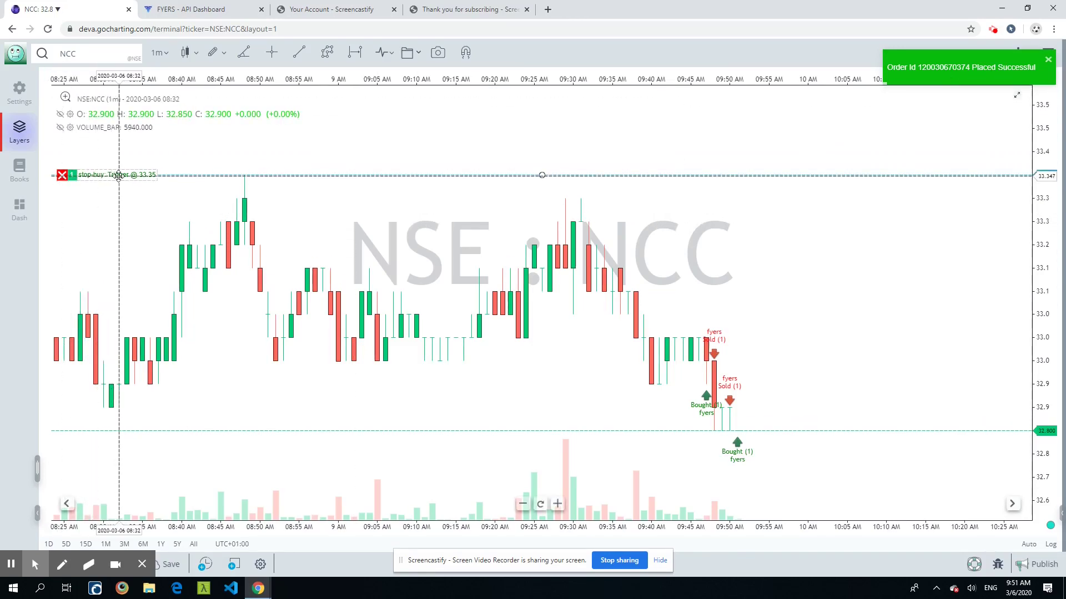
click(450, 177)
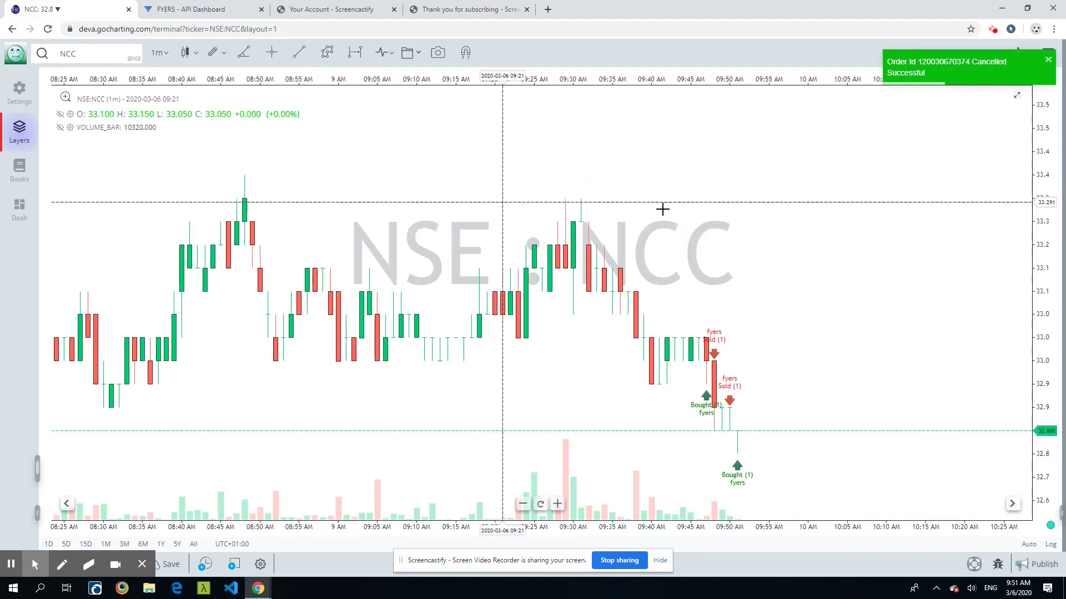
scroll(676, 231, up, 3)
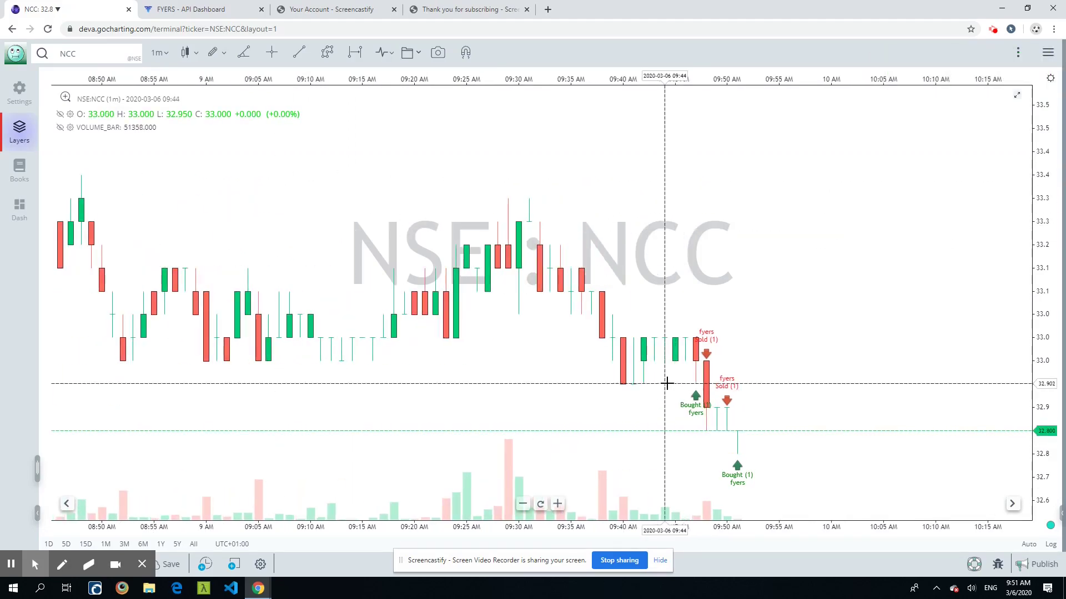
Enable the One-Click Trade Widget from the trade settings and drag it onto the chart.
click(260, 564)
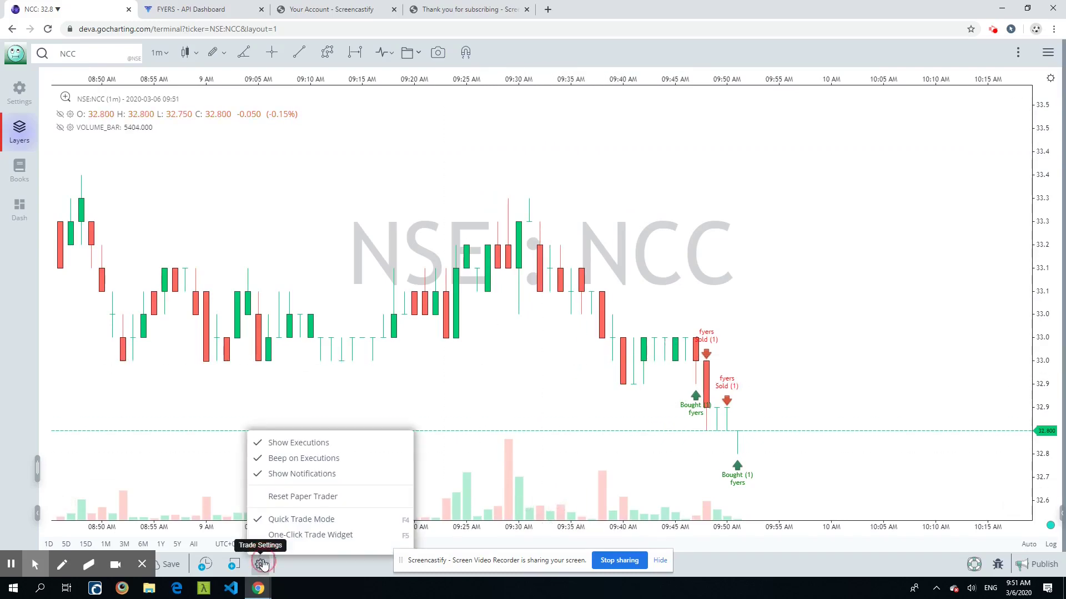
click(297, 536)
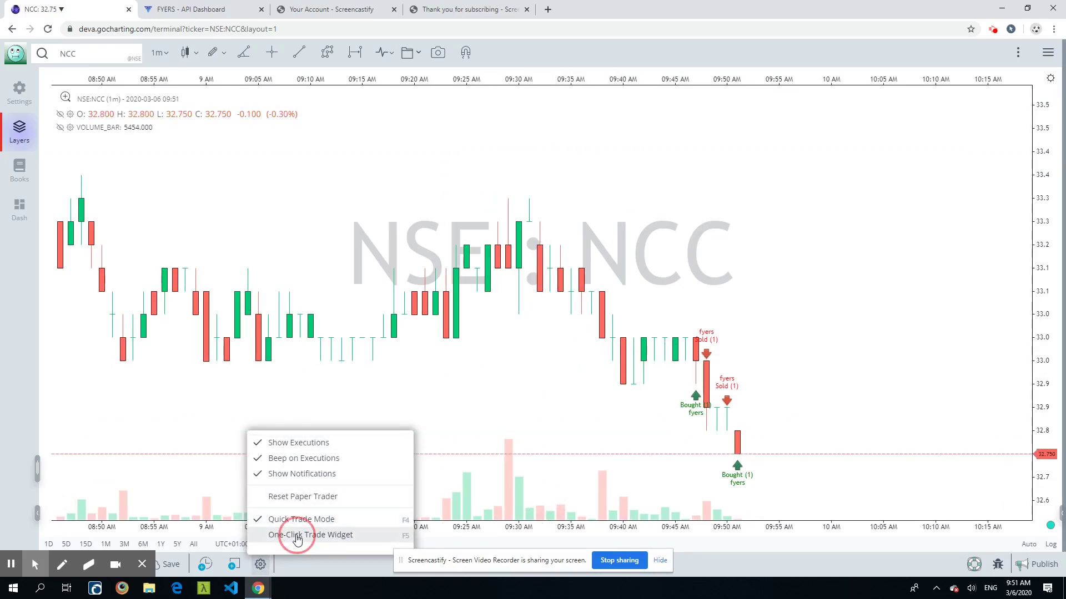
drag(431, 67, 169, 159)
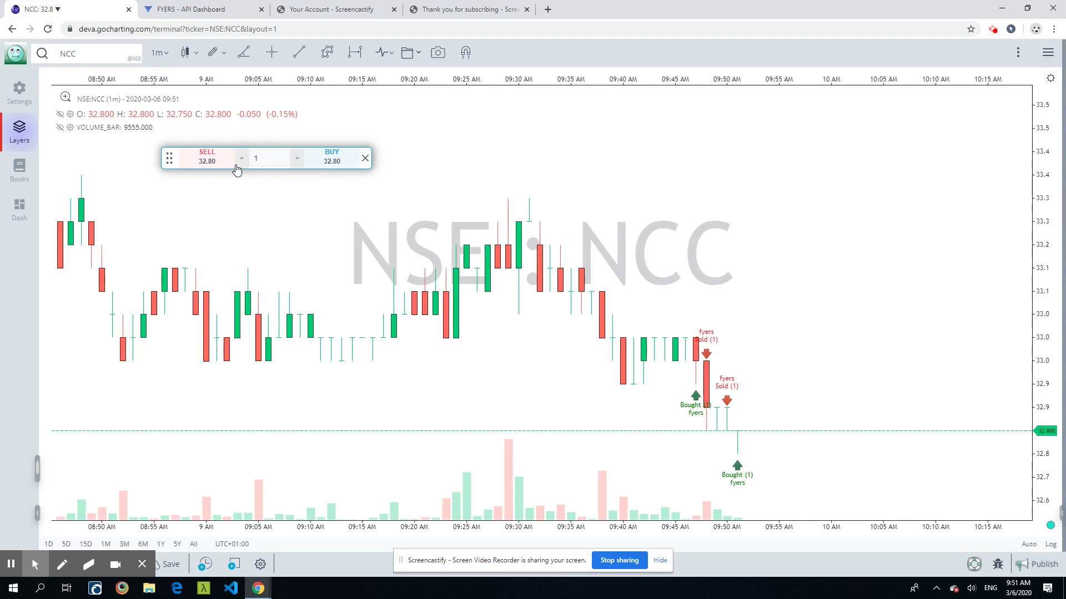
Set the widget's quantity to 2 and place a buy order at 32.80.
double_click(252, 159)
text(2)
click(329, 161)
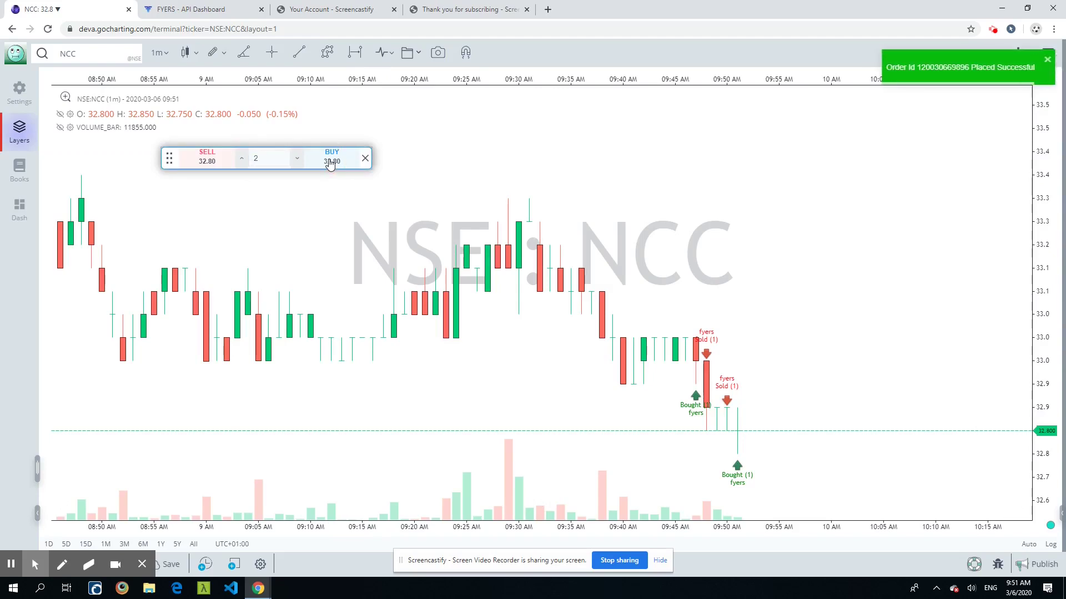